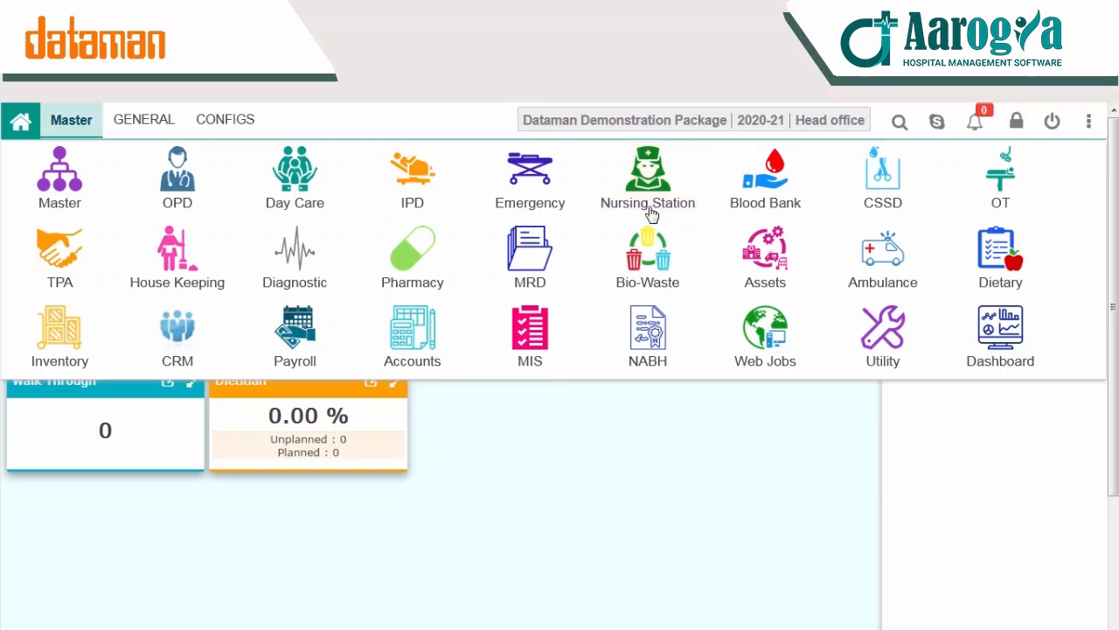
# Step: Open the Assign Staff screen of the Nursing Station module
pyautogui.click(648, 205)
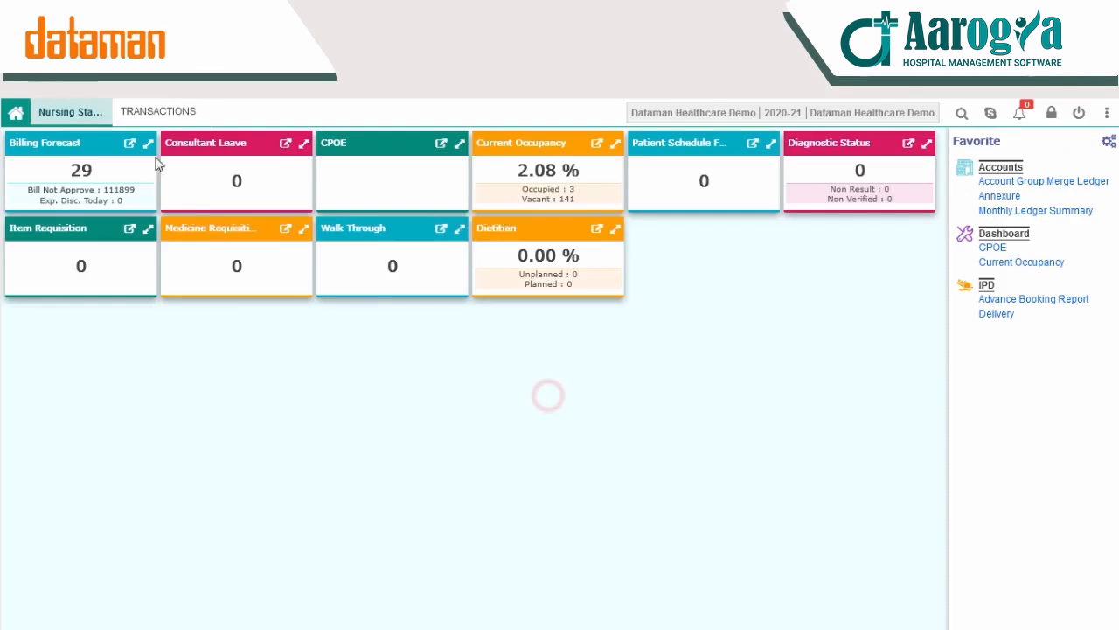
pyautogui.click(137, 110)
pyautogui.click(66, 174)
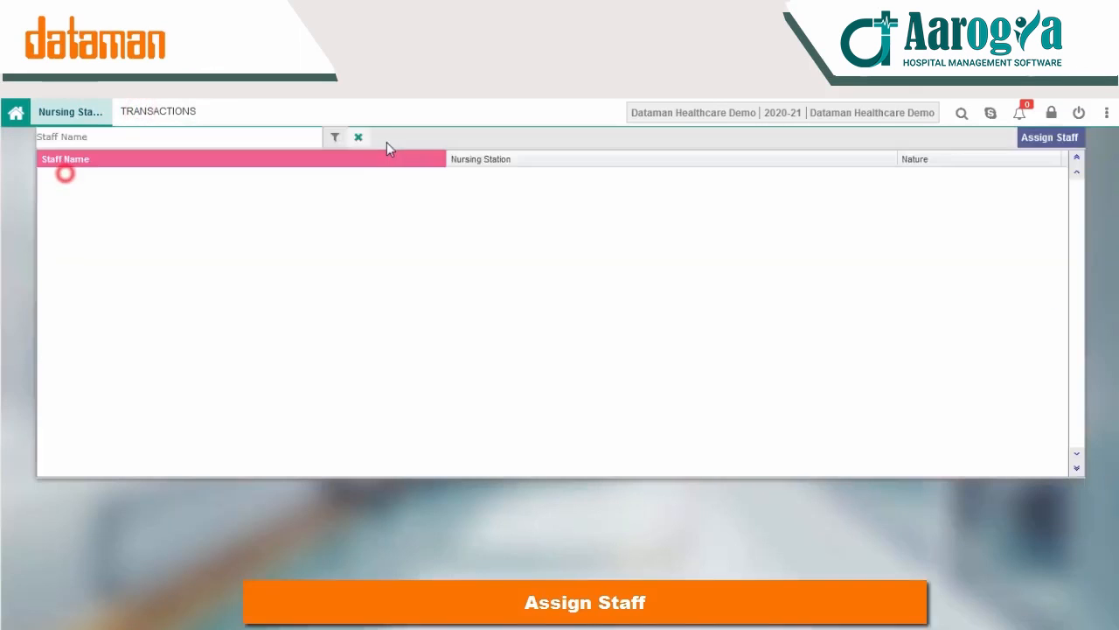
# Step: Filter the staff list by names starting with "k" and clear the filter to list all staff again
pyautogui.click(178, 137)
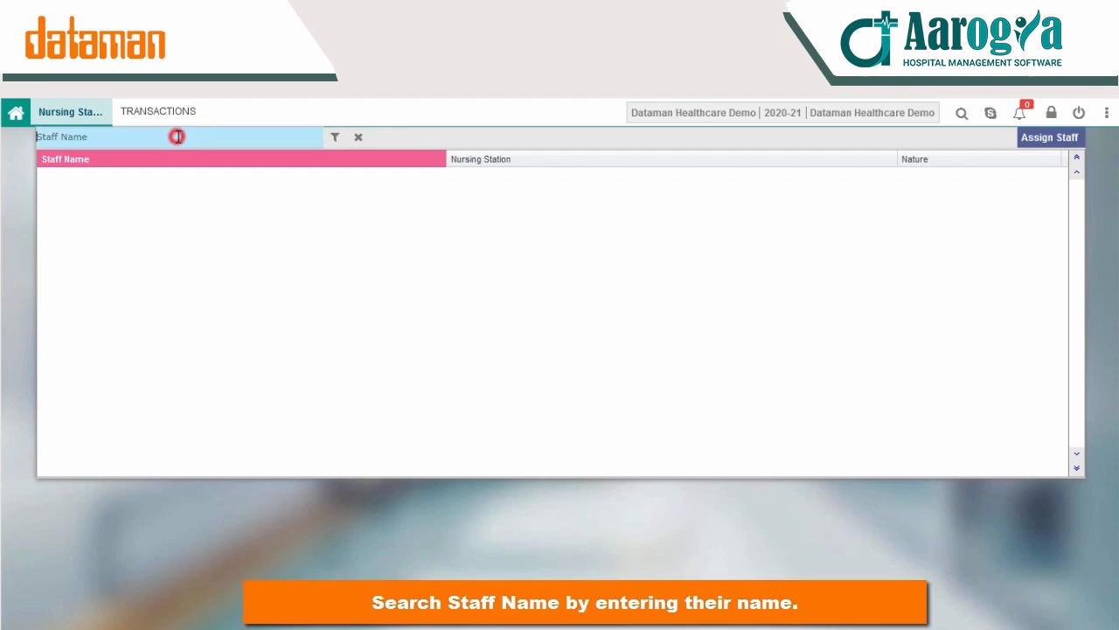
pyautogui.write('k')
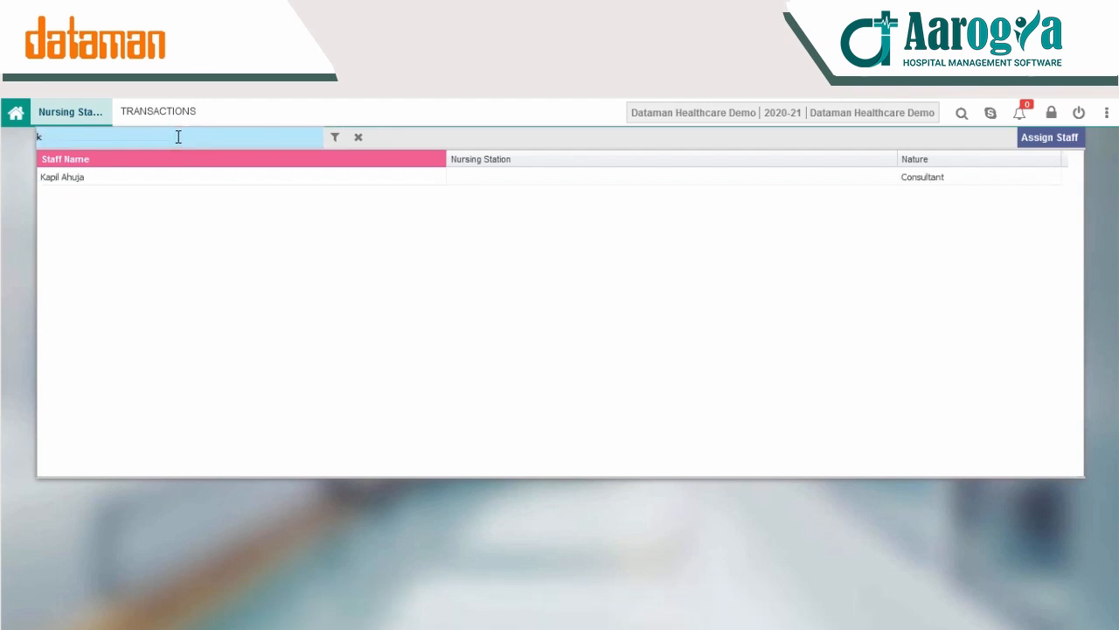
pyautogui.press('BackSpace')
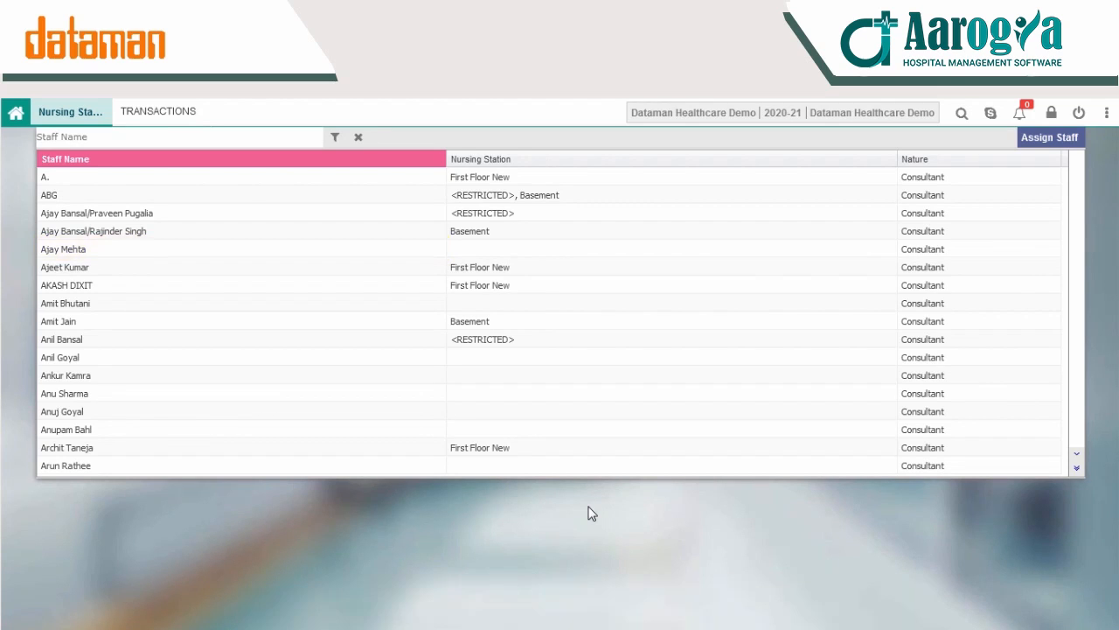
# Step: Open the staff details of the consultant in the fifth row and set the nursing station to First Floor New
pyautogui.click(79, 251)
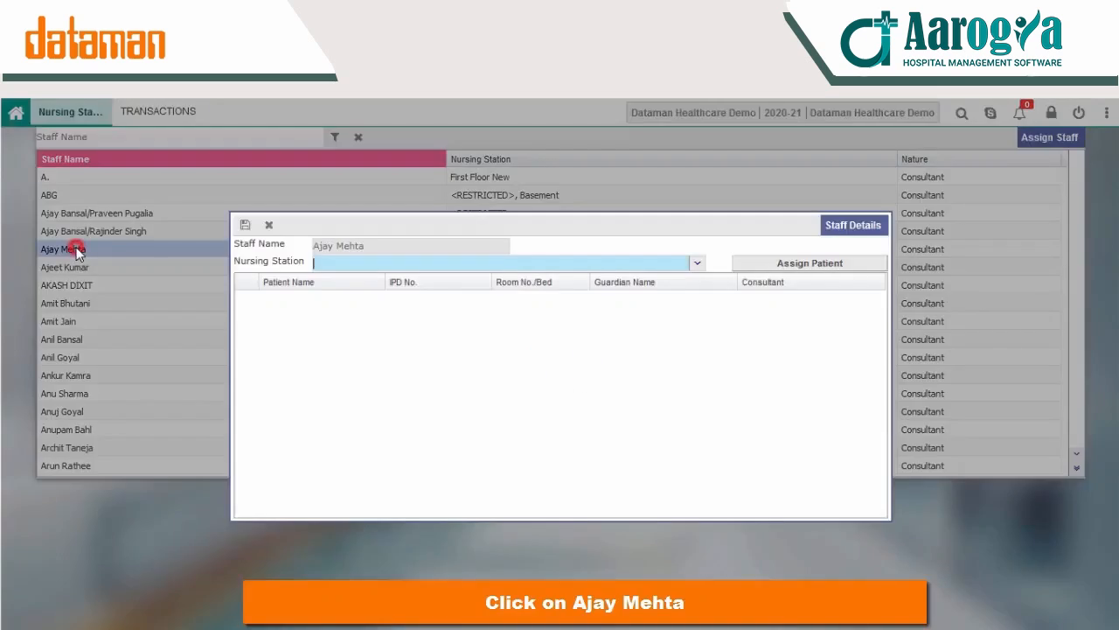
pyautogui.click(699, 265)
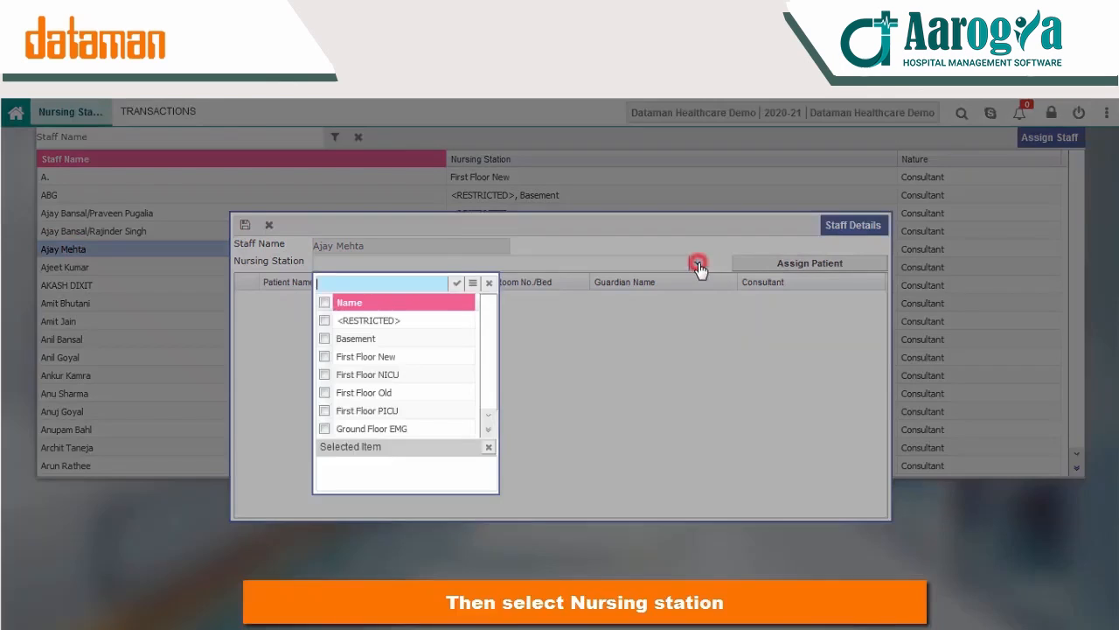
pyautogui.click(371, 363)
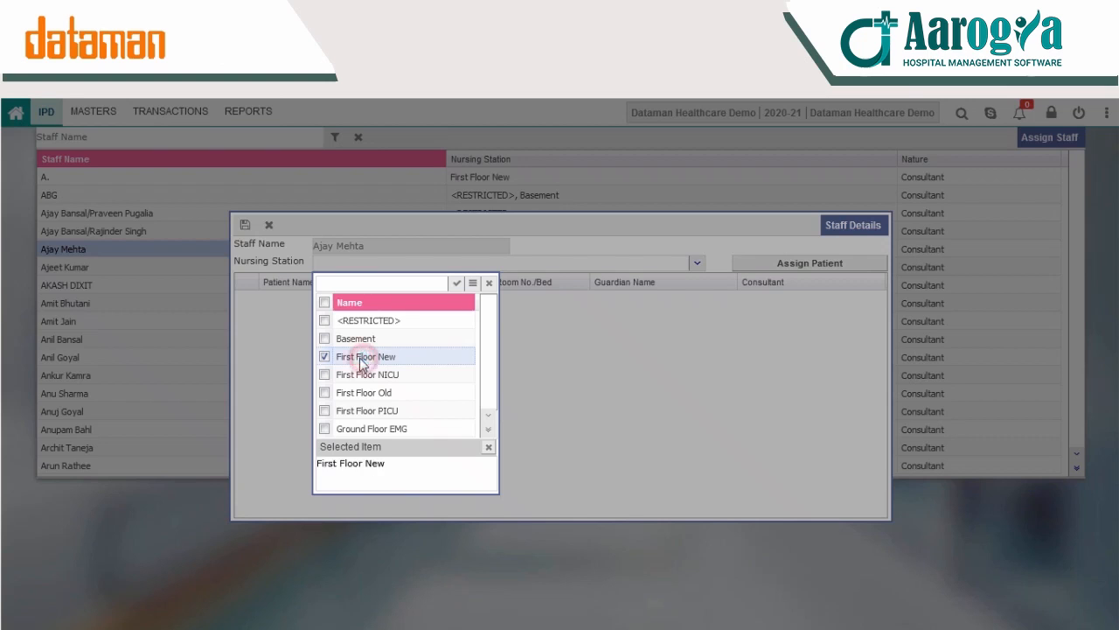
pyautogui.click(457, 285)
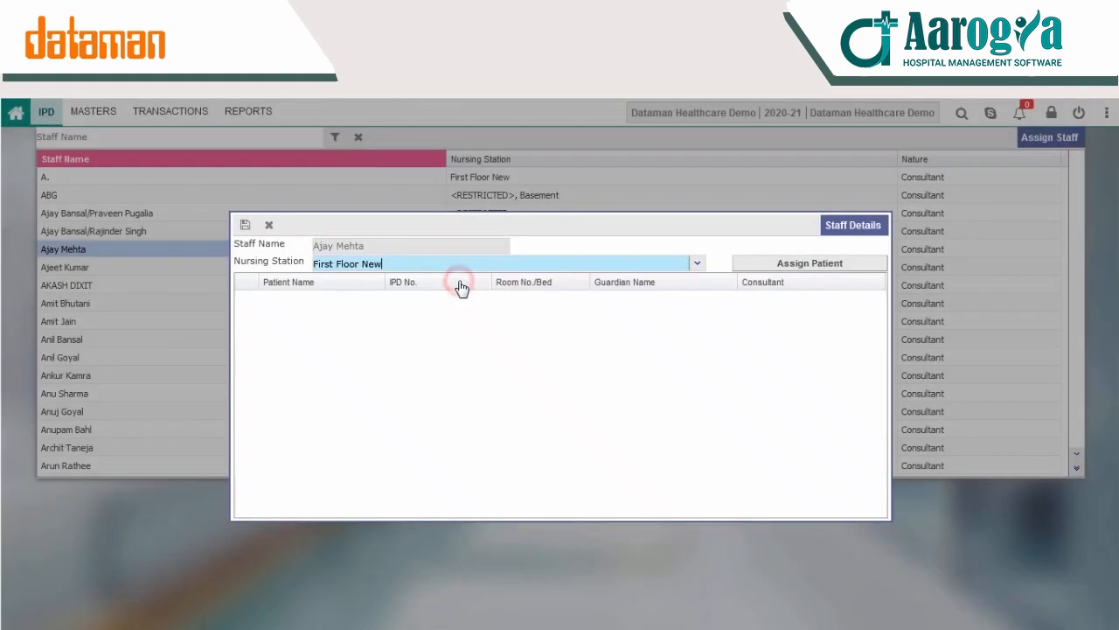
# Step: Assign all patients of the First Floor New station to this consultant and save the staff details
pyautogui.click(819, 266)
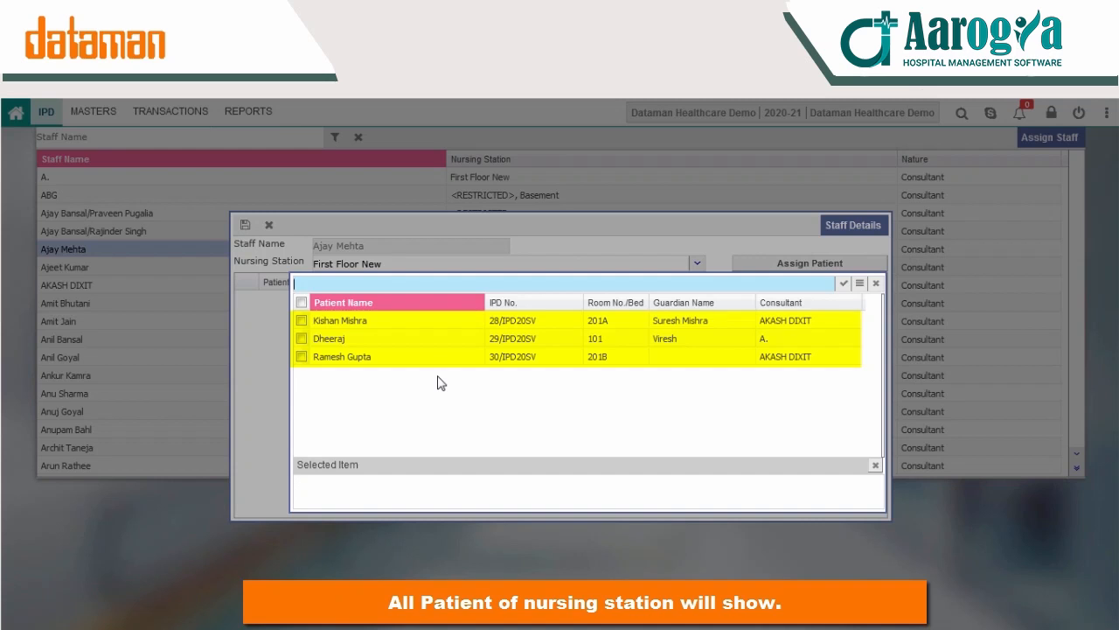
pyautogui.click(302, 303)
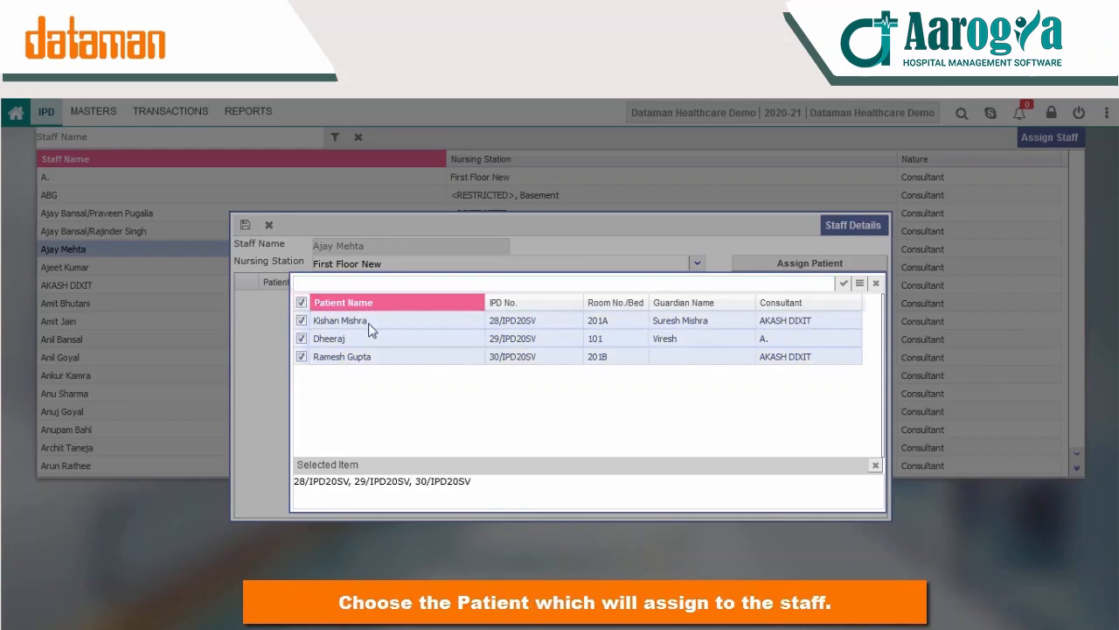
pyautogui.click(843, 283)
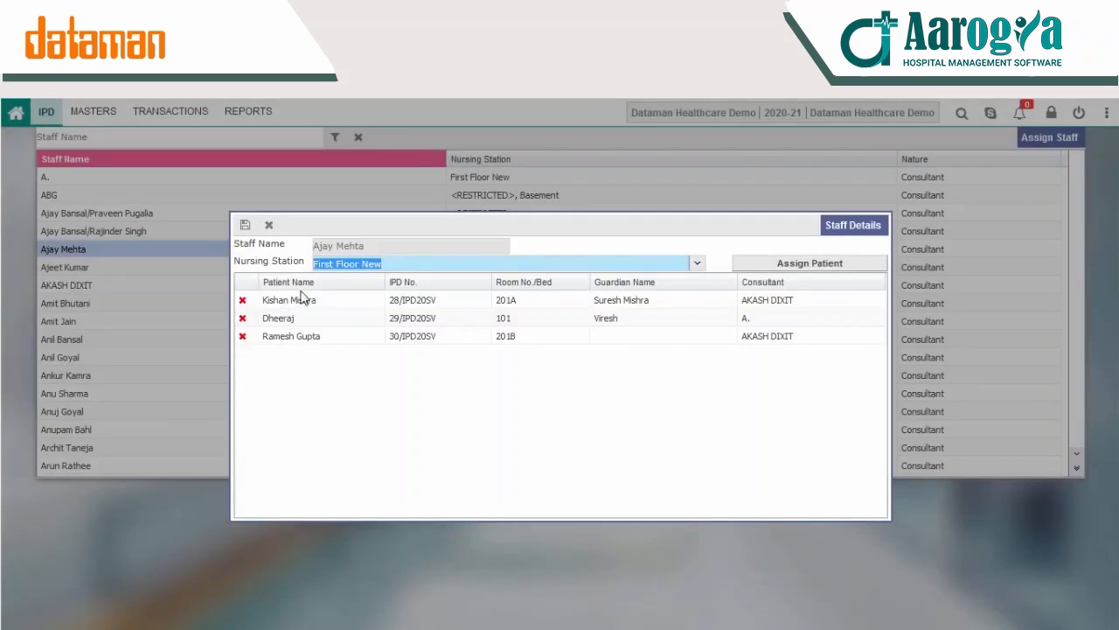
pyautogui.click(246, 227)
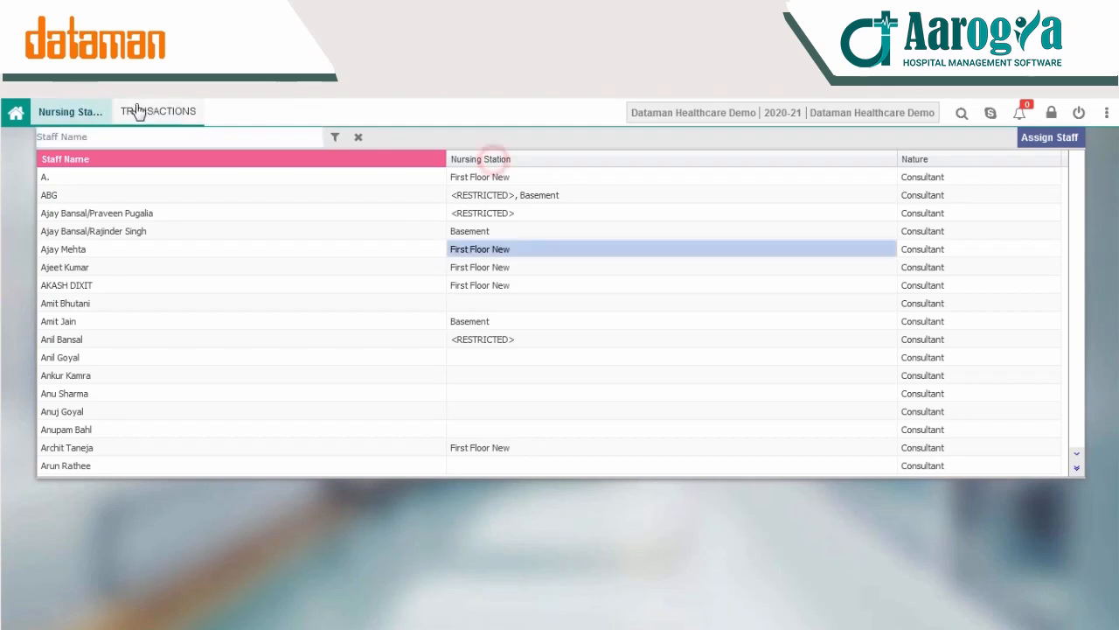
# Step: Start a new Nursing Station Handover record and choose the consultant just assigned to First Floor New as From Staff
pyautogui.click(128, 110)
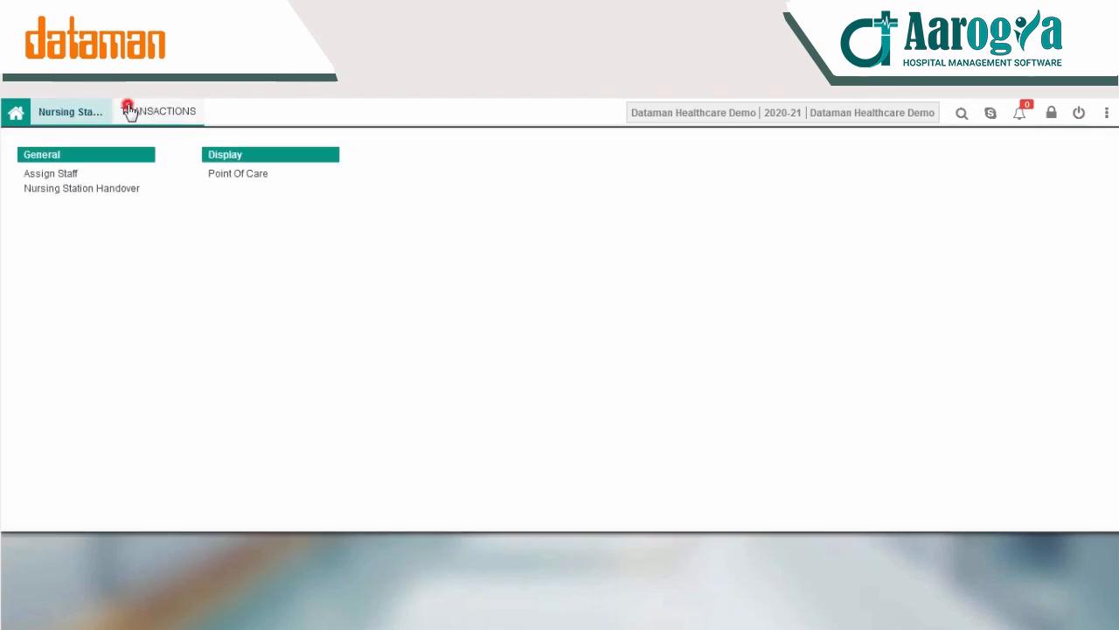
pyautogui.click(116, 190)
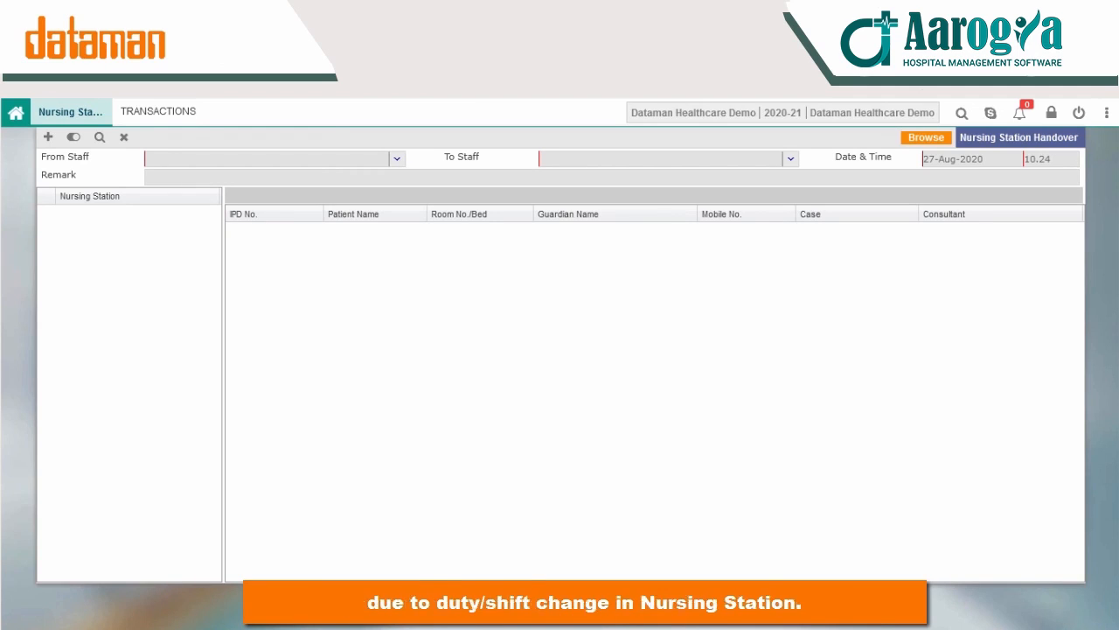
pyautogui.click(48, 138)
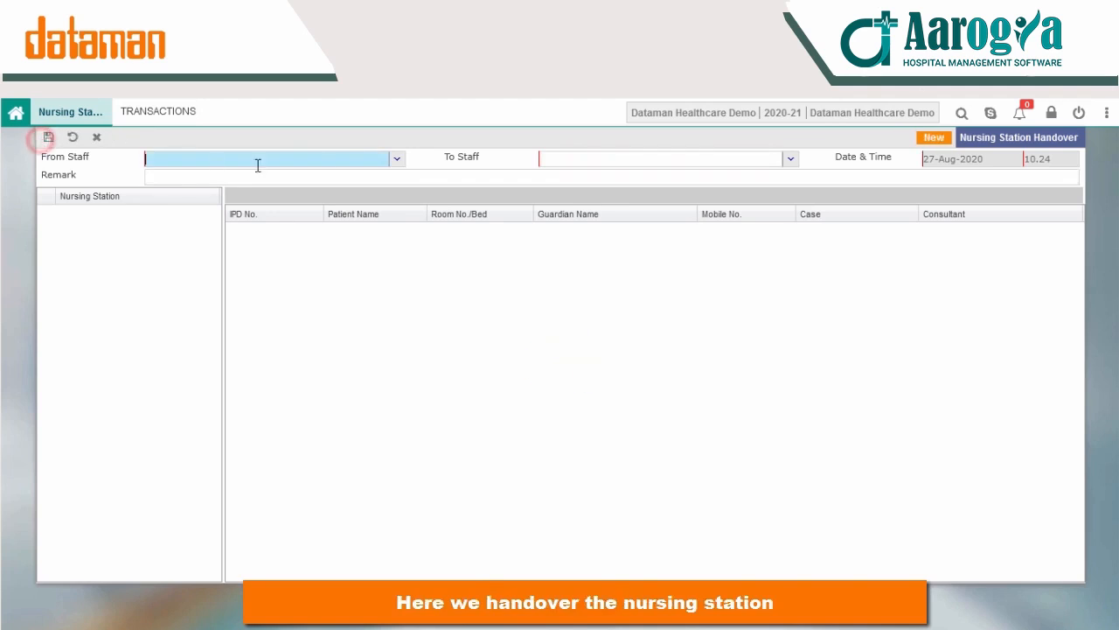
pyautogui.click(396, 161)
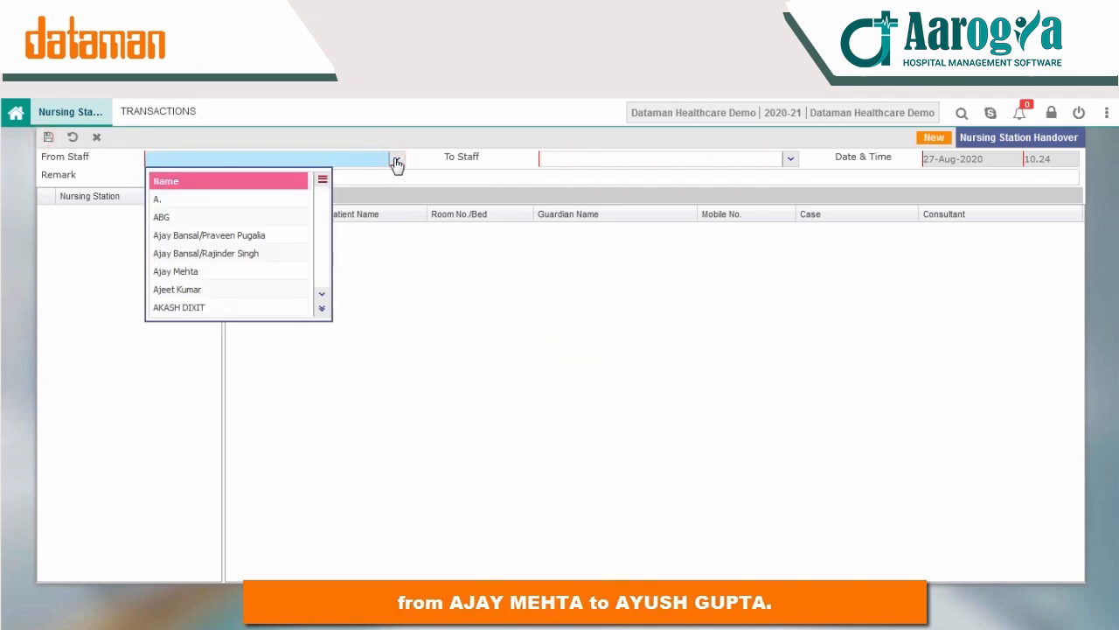
pyautogui.write('ajay')
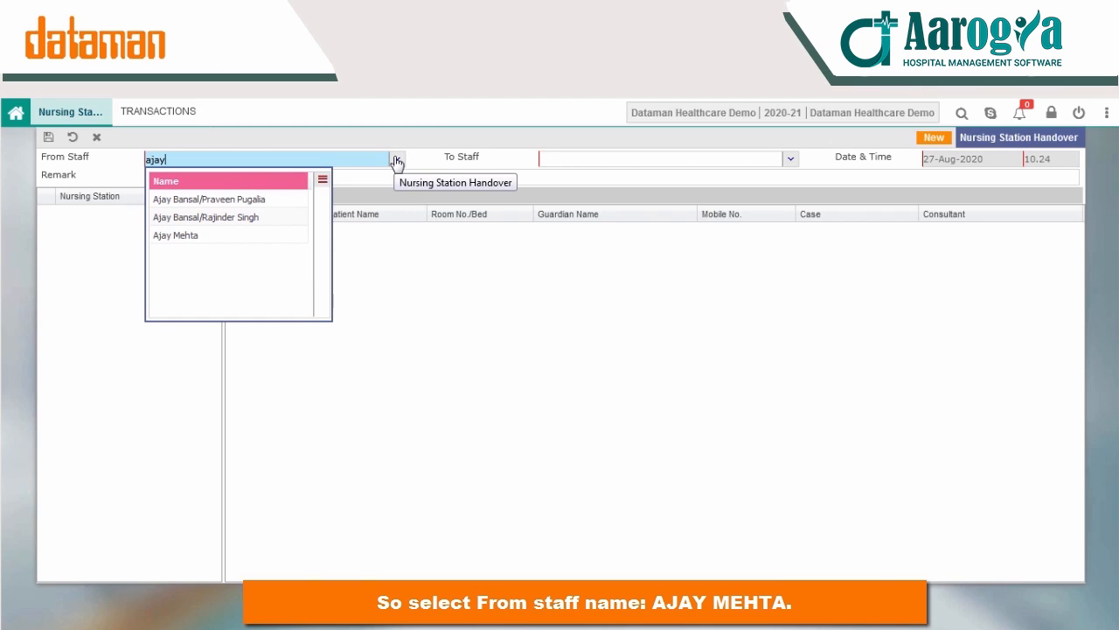
pyautogui.press('Down')
pyautogui.press('Down')
pyautogui.press('Return')
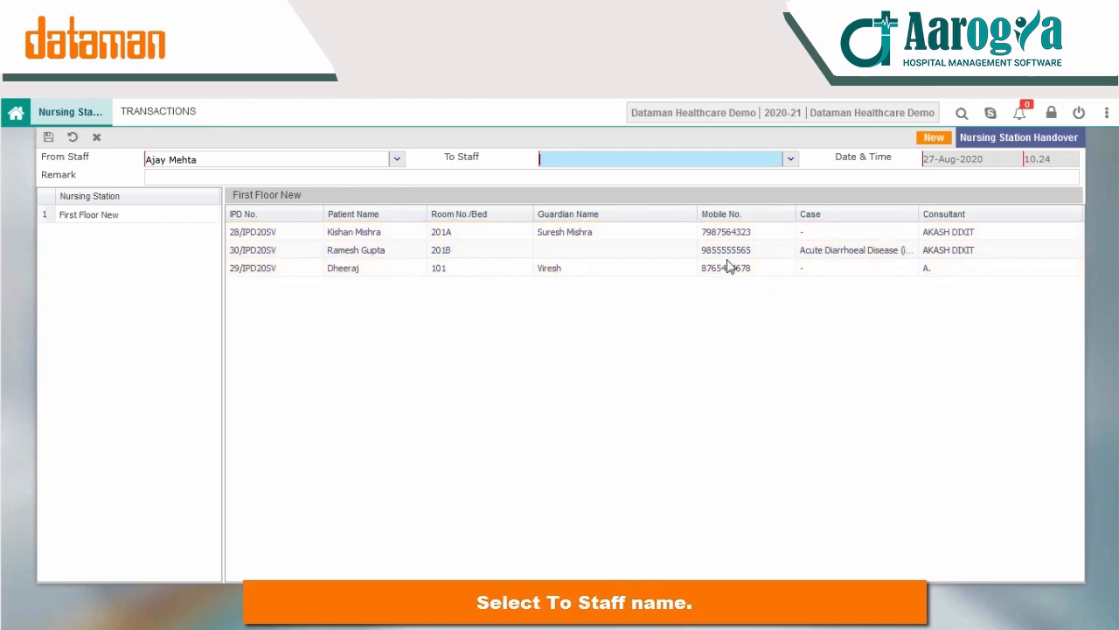
# Step: Choose the receiving consultant as To Staff in the handover record
pyautogui.click(790, 158)
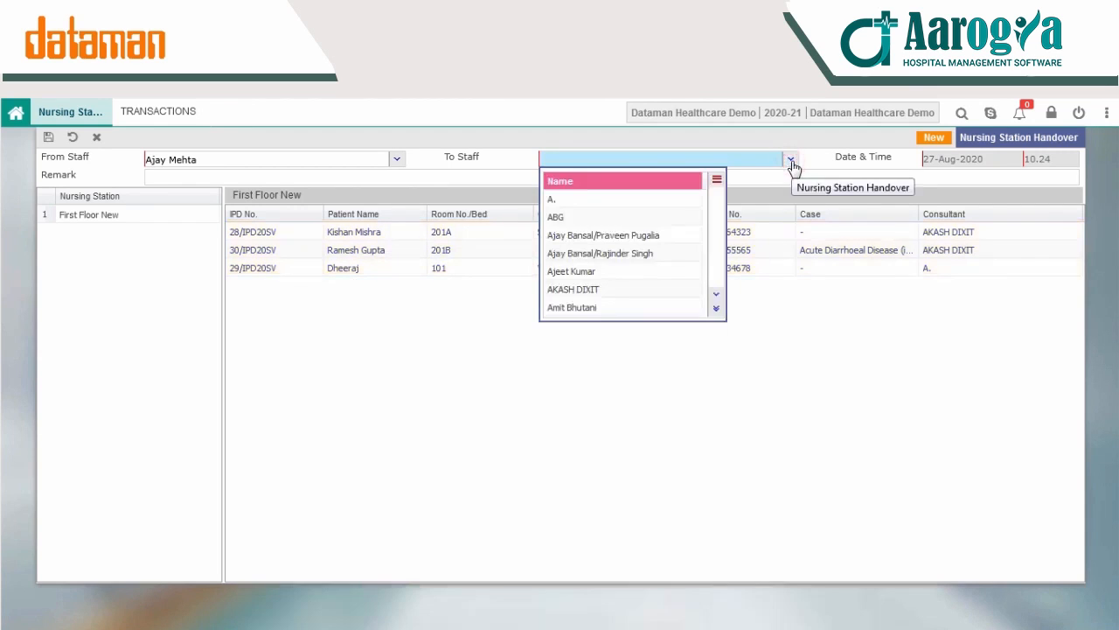
pyautogui.click(716, 294)
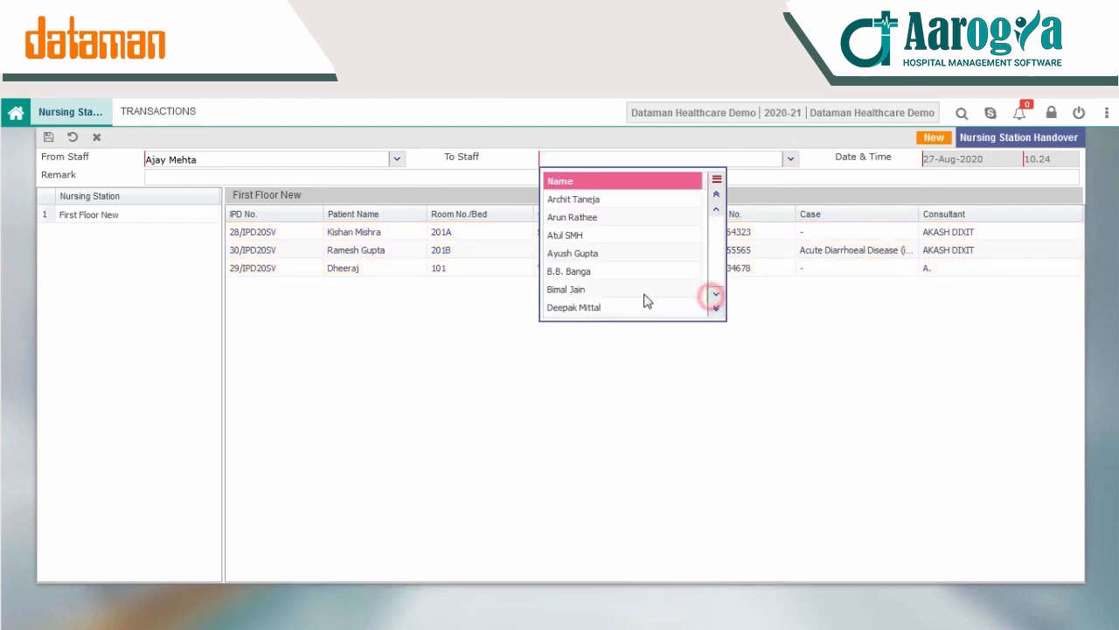
pyautogui.click(585, 253)
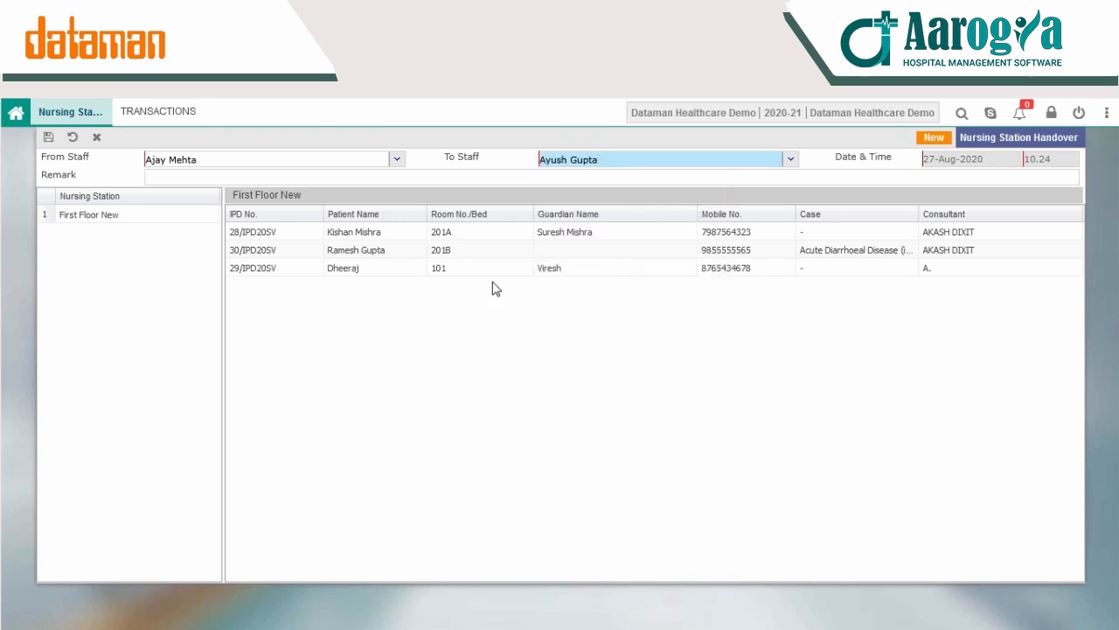
# Step: Enter the remark "shift change" and save the nursing station handover
pyautogui.click(232, 174)
pyautogui.write('shi')
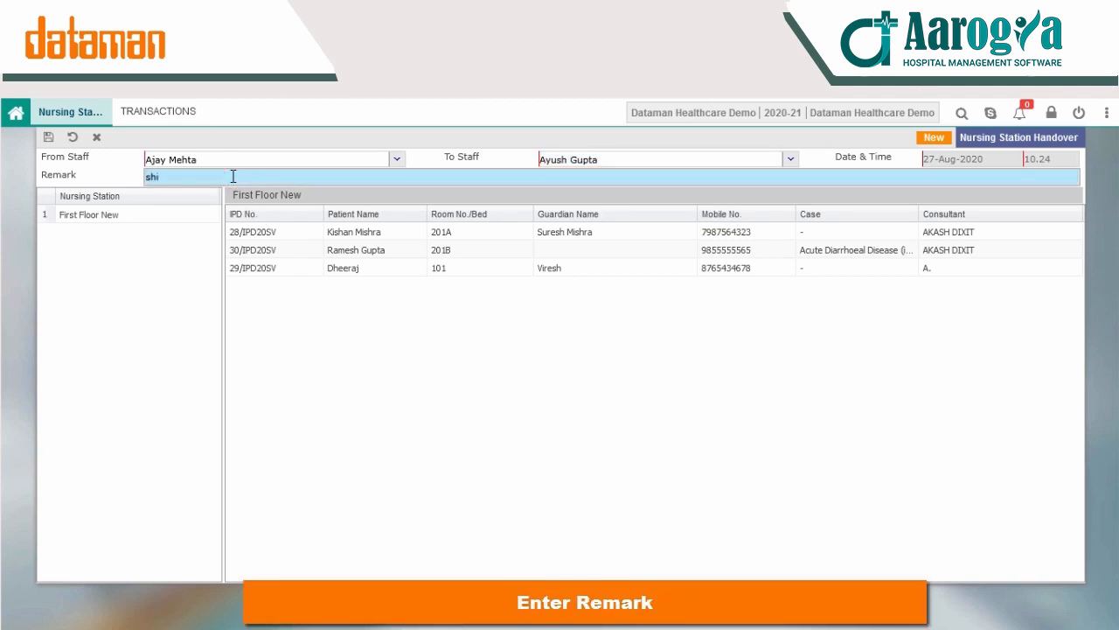
pyautogui.write('ft change')
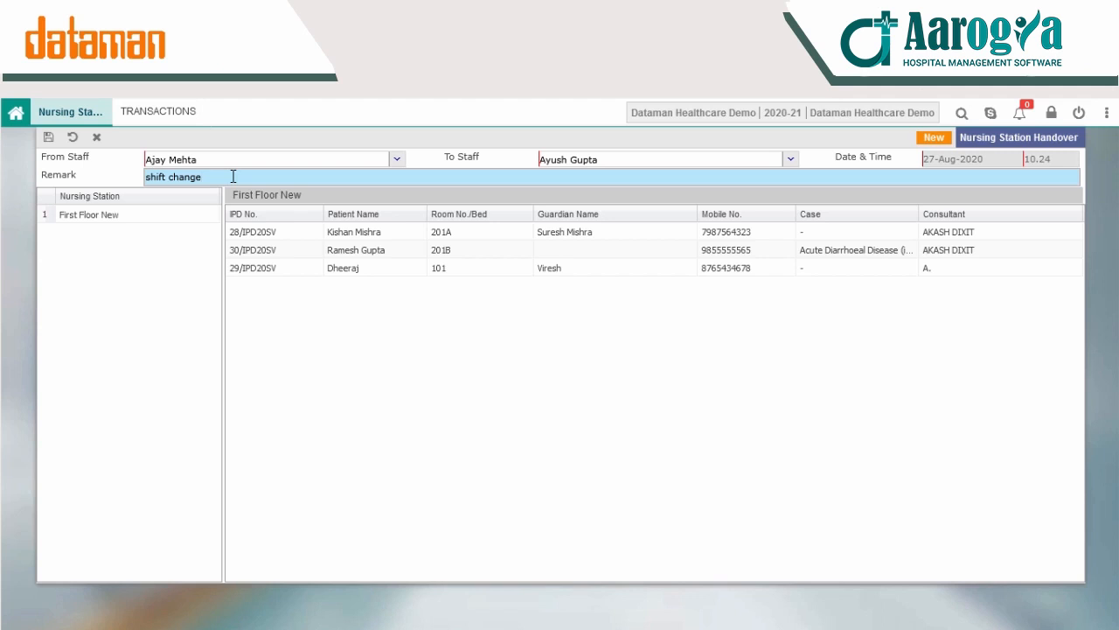
pyautogui.click(48, 136)
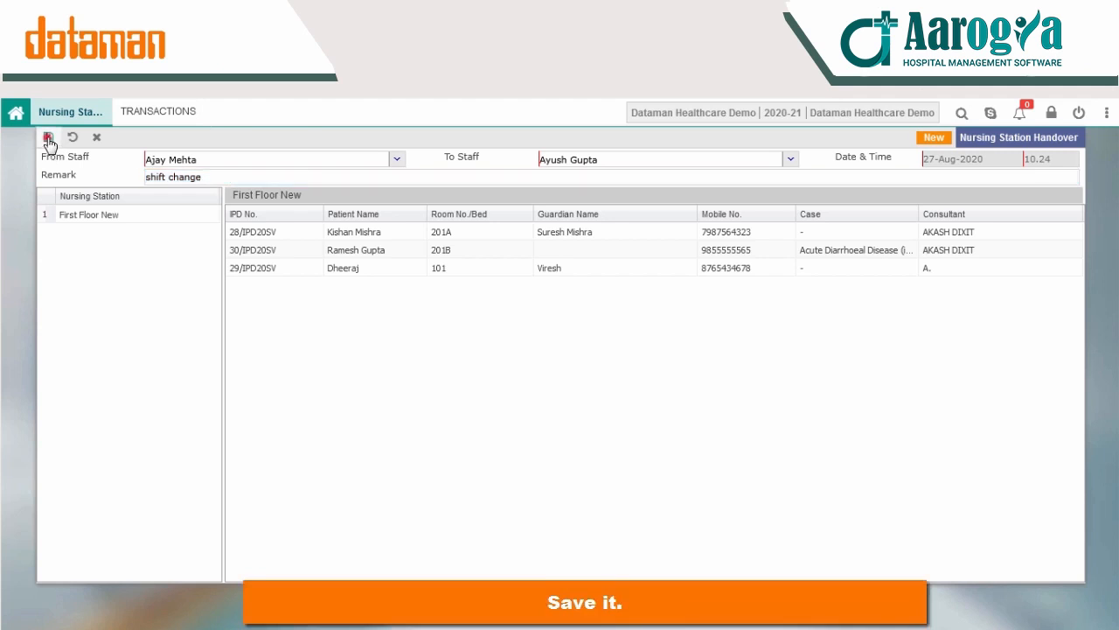
# Step: Close the Nursing Station Handover form and the Assign Staff screen, returning to the dashboard
pyautogui.press('Escape')
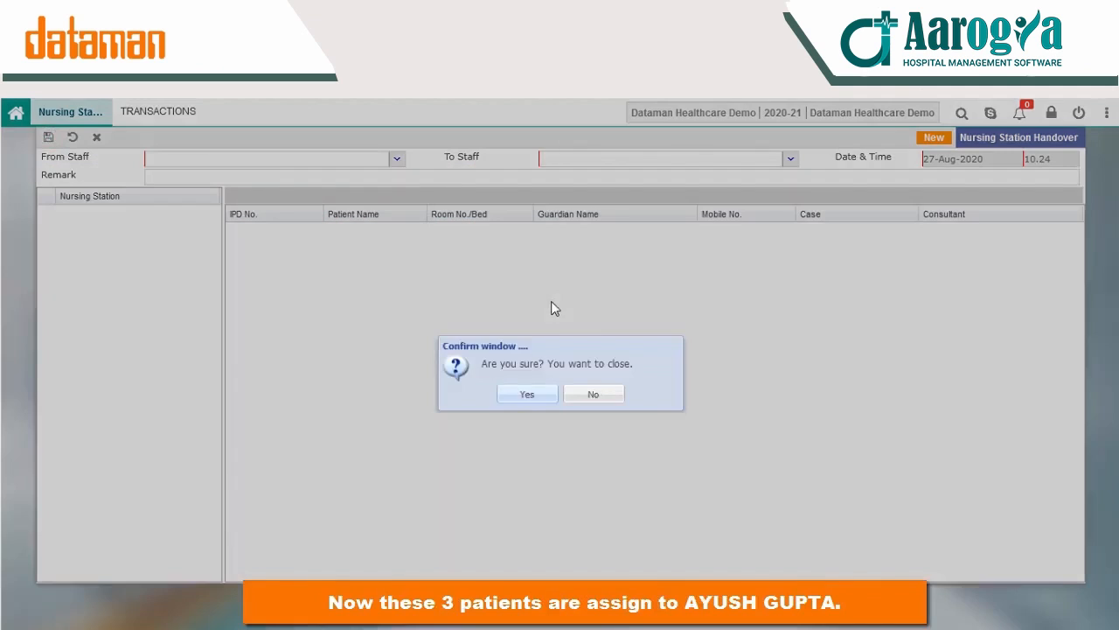
pyautogui.press('Return')
pyautogui.click(372, 350)
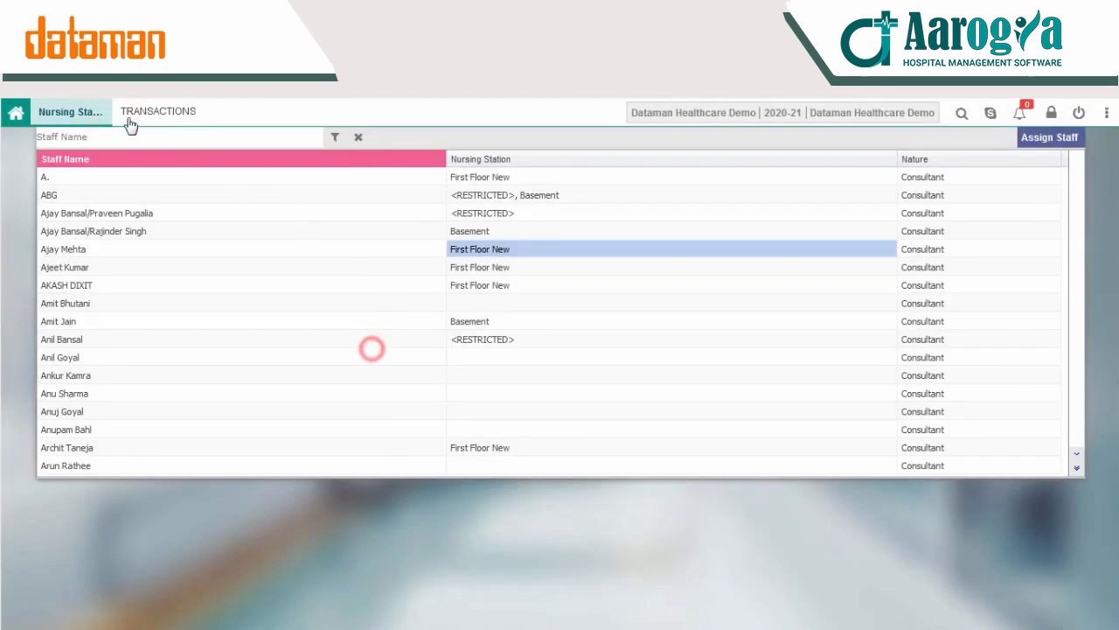
pyautogui.click(358, 137)
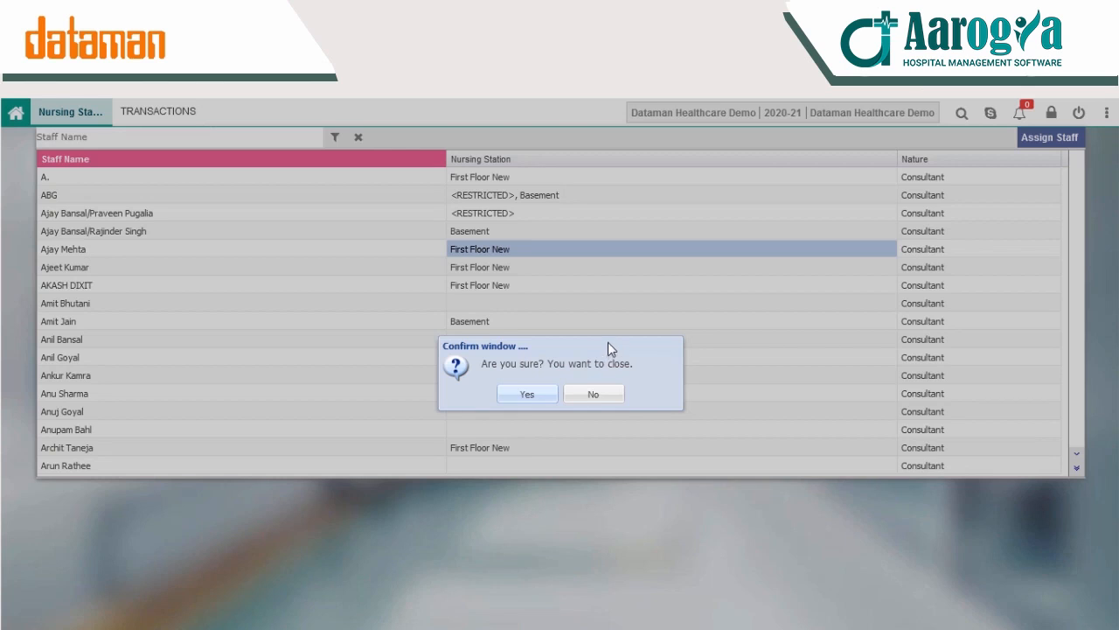
pyautogui.click(530, 395)
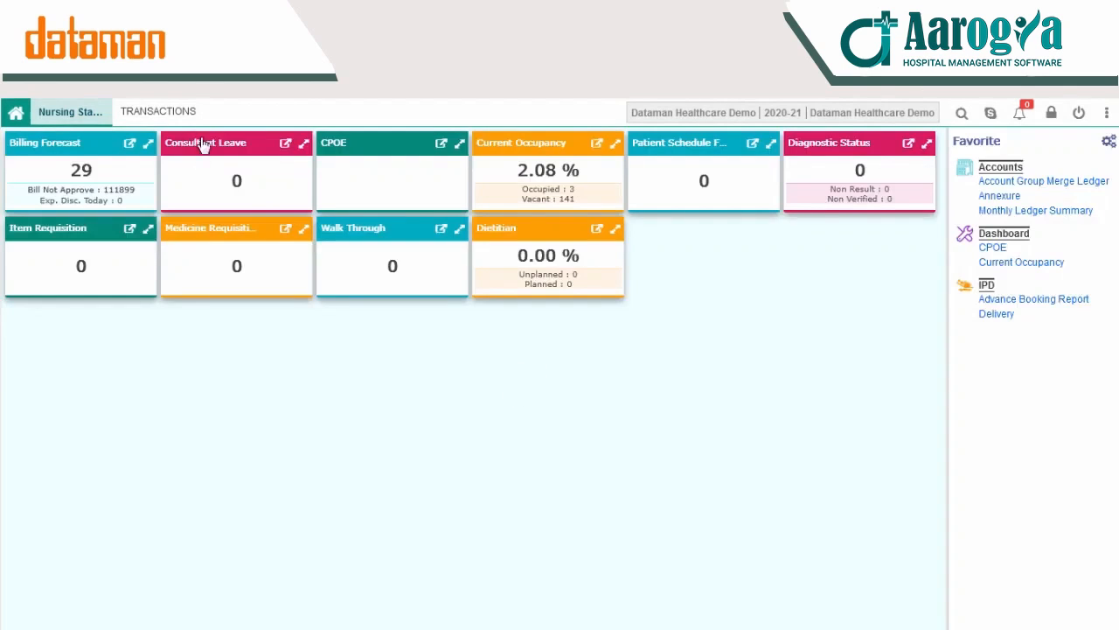
# Step: Reopen Nursing Station Handover and load the saved 27-Aug-2020 handover record from the record list
pyautogui.click(145, 112)
pyautogui.click(125, 188)
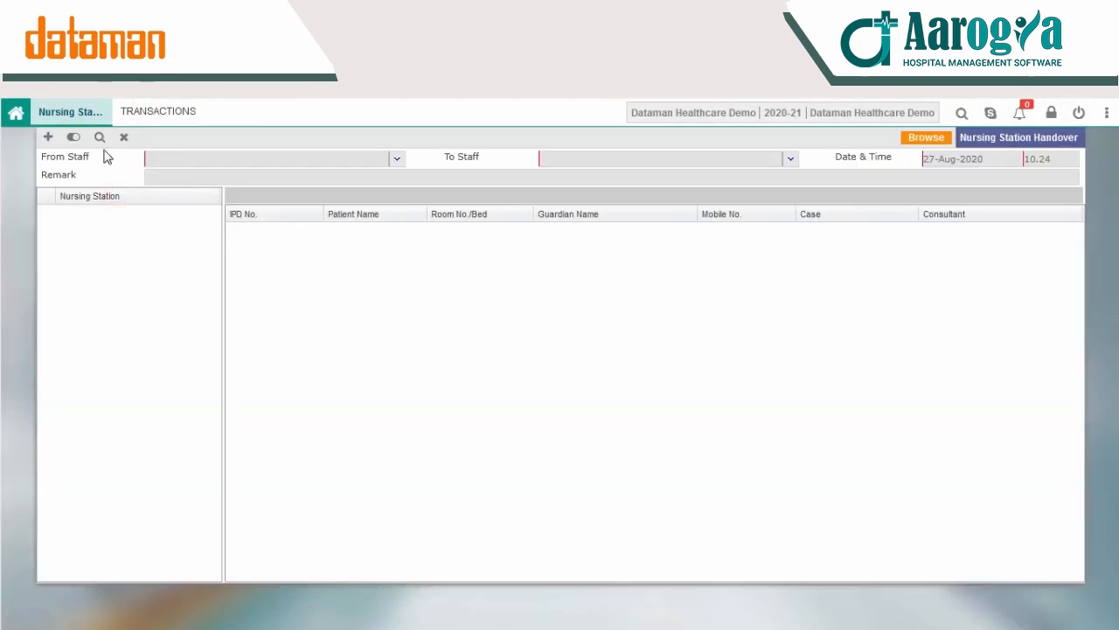
pyautogui.click(100, 136)
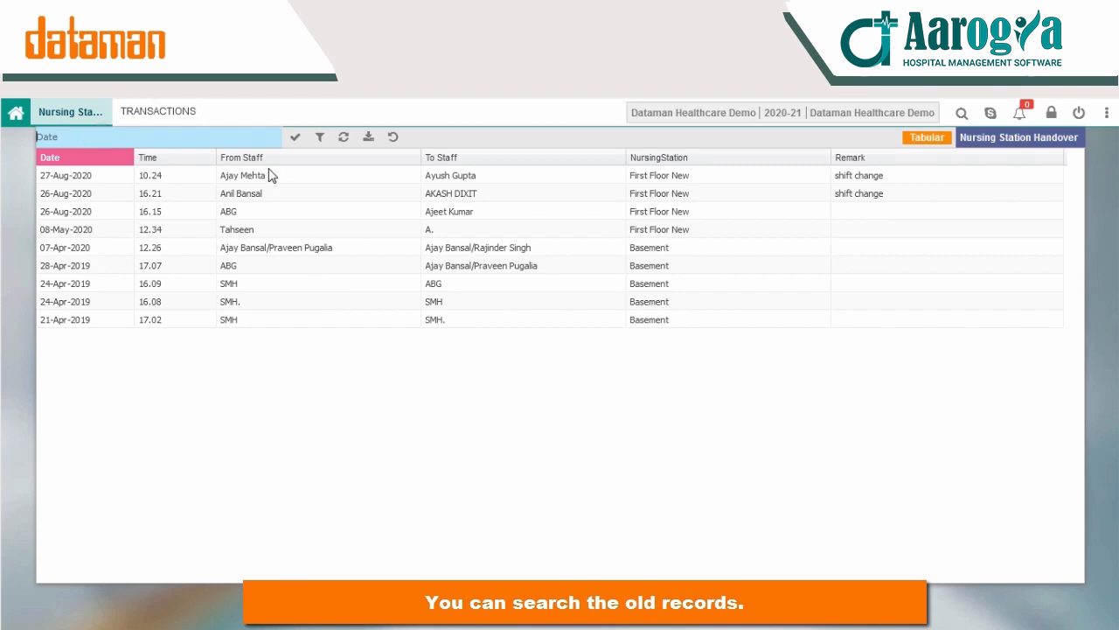
pyautogui.doubleClick(54, 179)
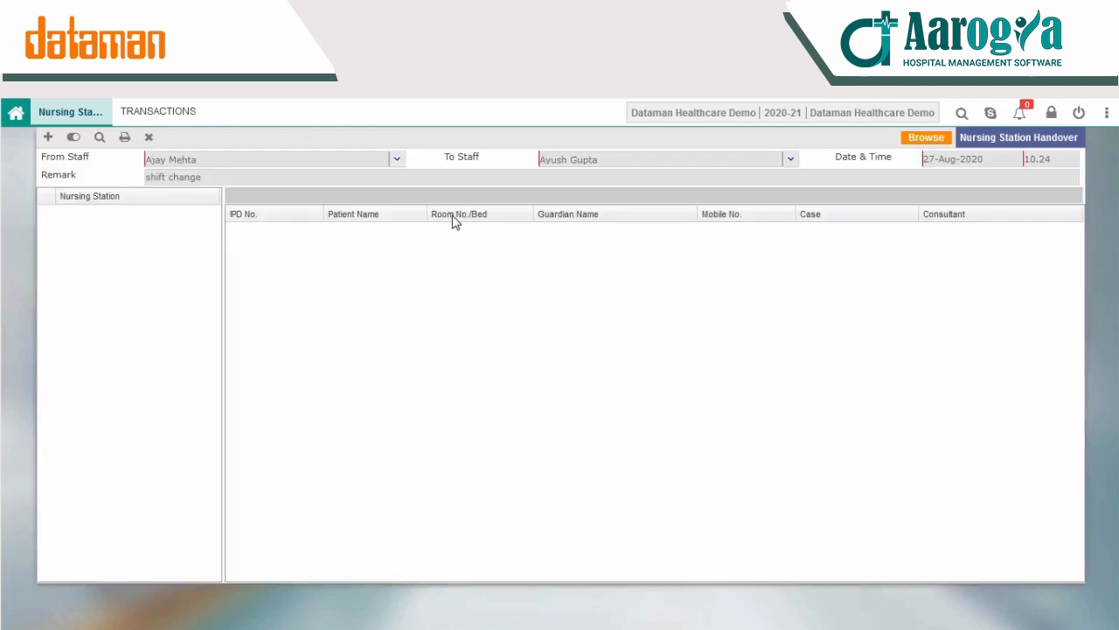
# Step: Generate the printable handover sheet, examine the rows for beds 101, 201A and 201B on First Floor New, and close it
pyautogui.click(125, 137)
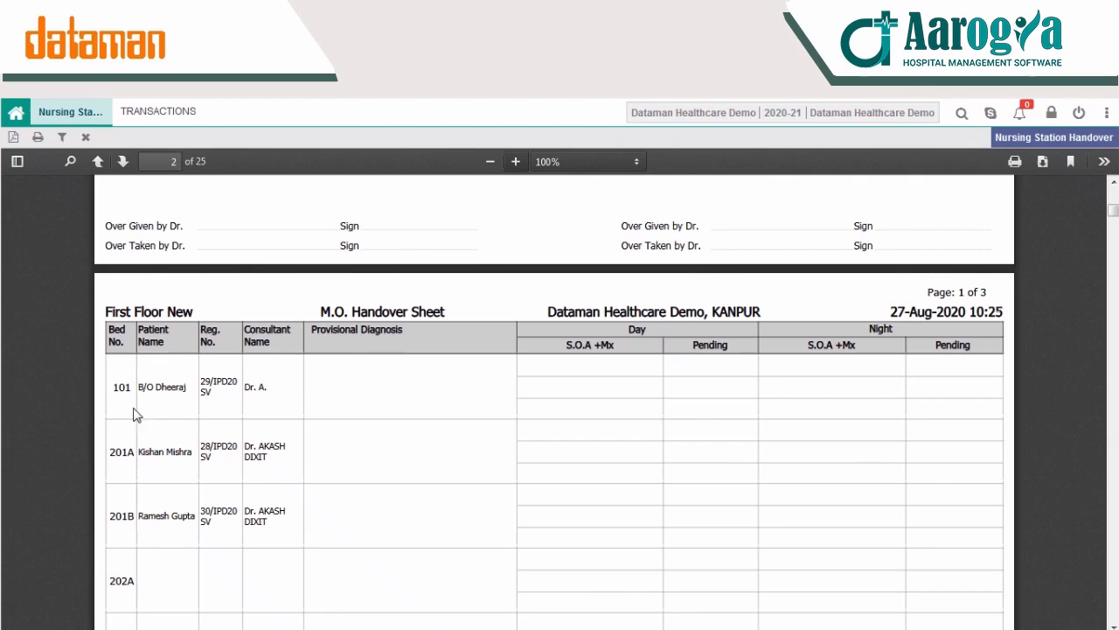
pyautogui.moveTo(116, 387); pyautogui.dragTo(117, 437)
pyautogui.doubleClick(120, 451)
pyautogui.doubleClick(120, 516)
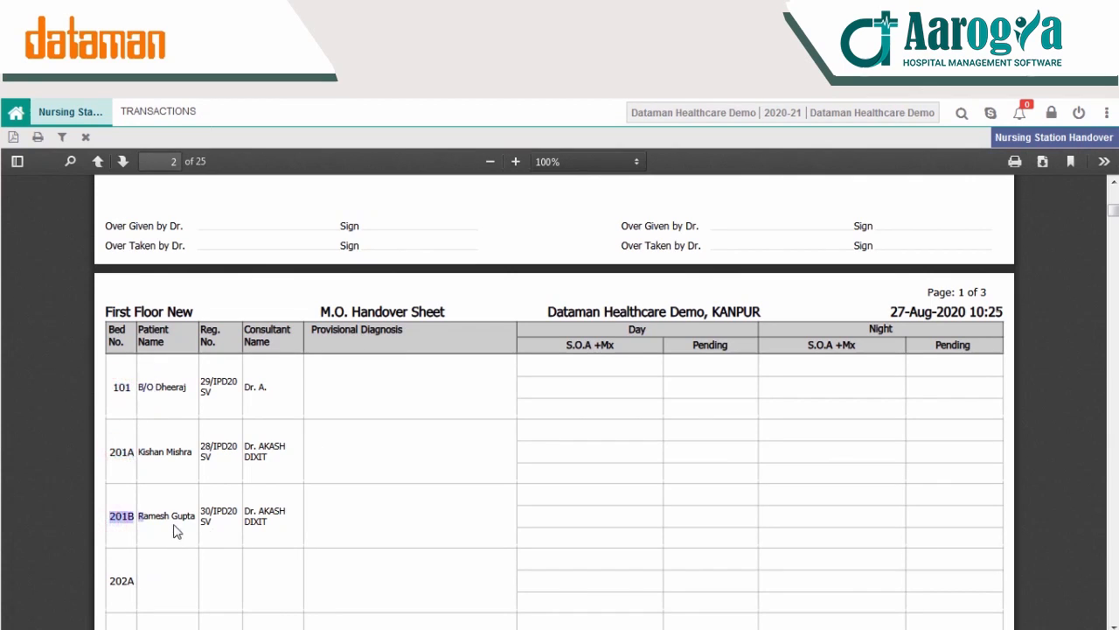
pyautogui.click(86, 136)
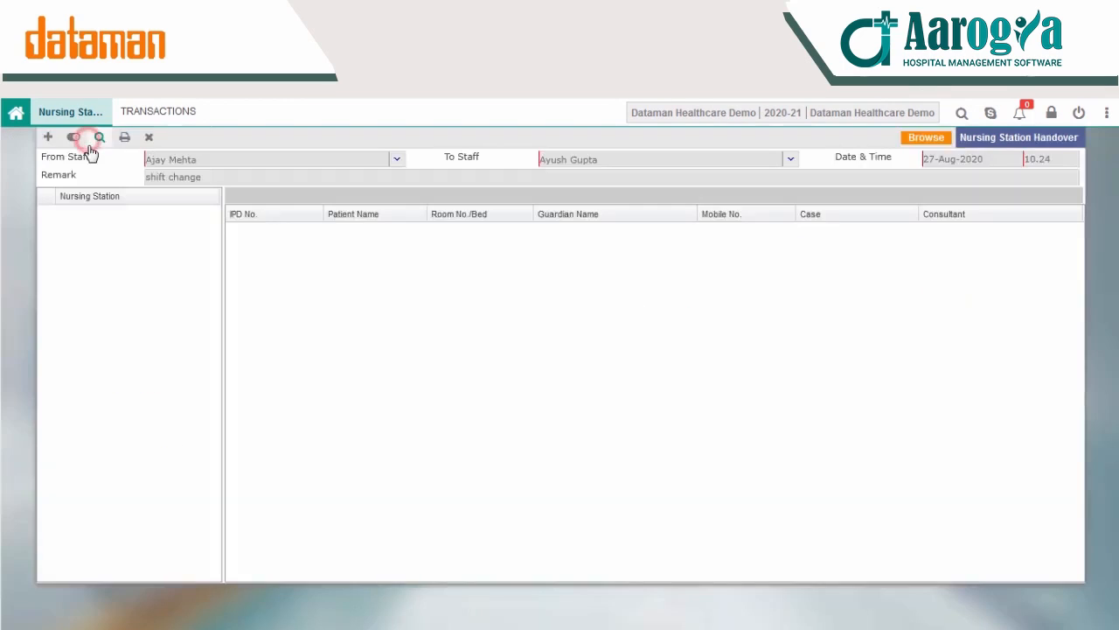
# Step: Open Point Of Care and load the patient in bed 201A from the room-wise patient search
pyautogui.click(136, 110)
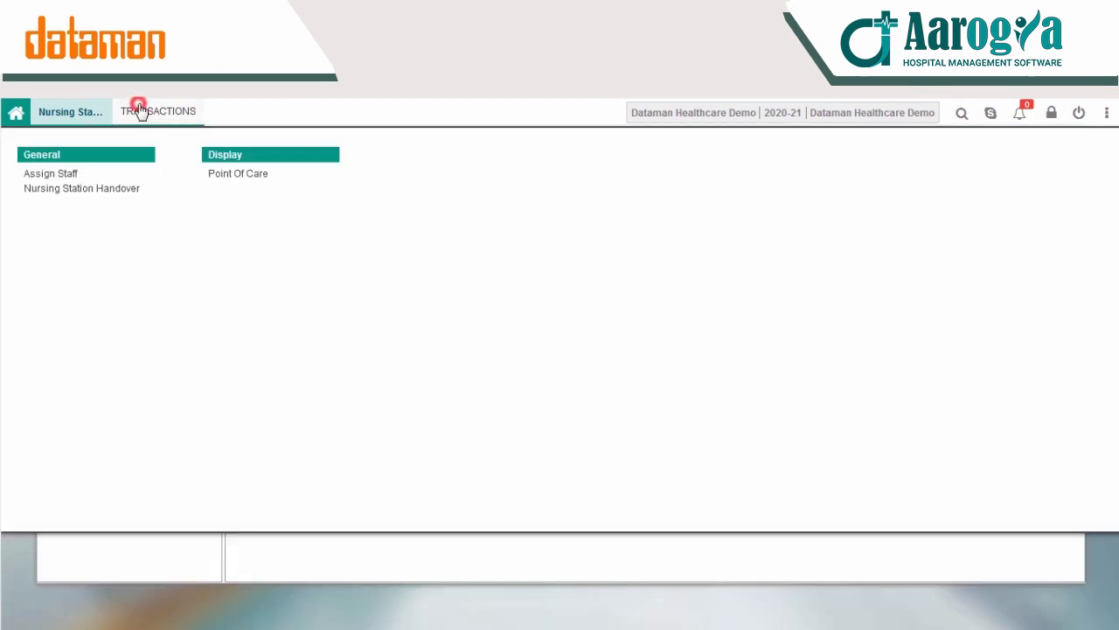
pyautogui.click(236, 175)
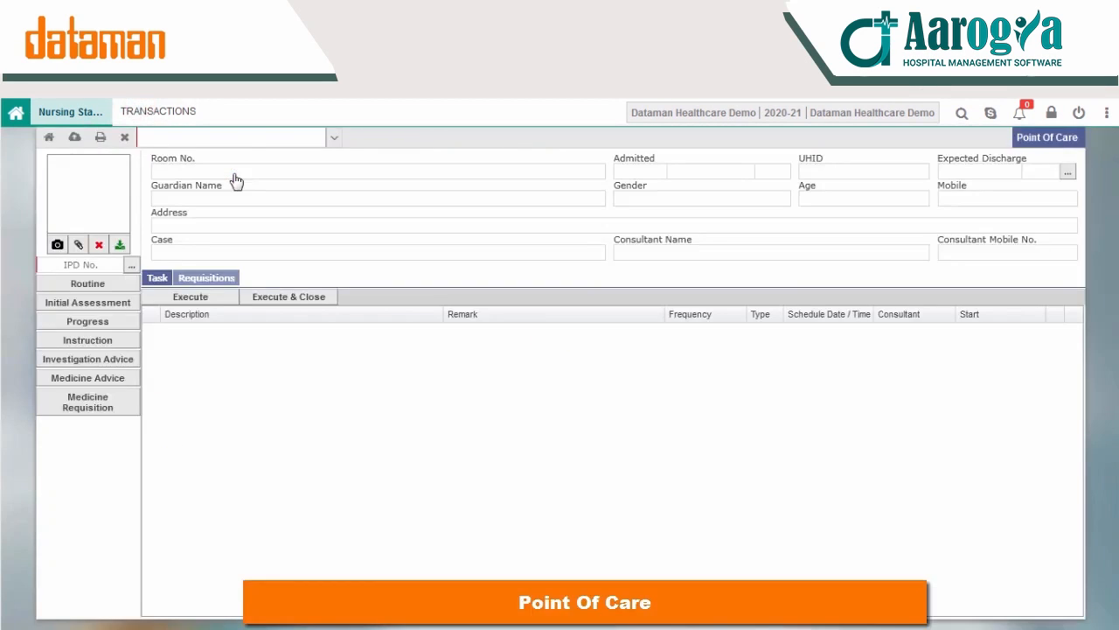
pyautogui.click(131, 268)
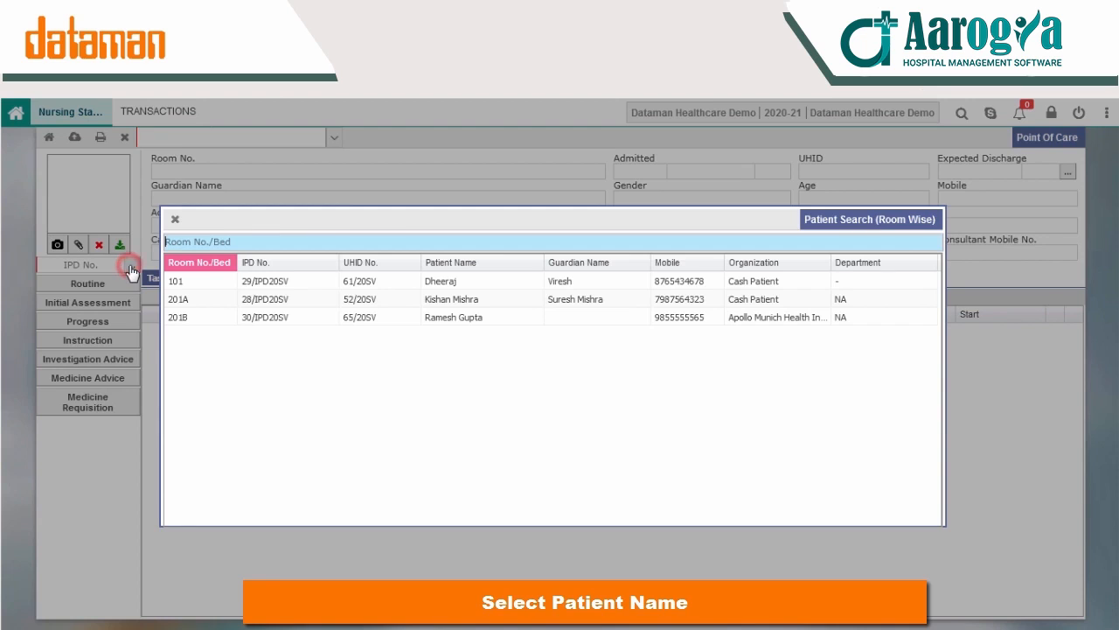
pyautogui.click(441, 300)
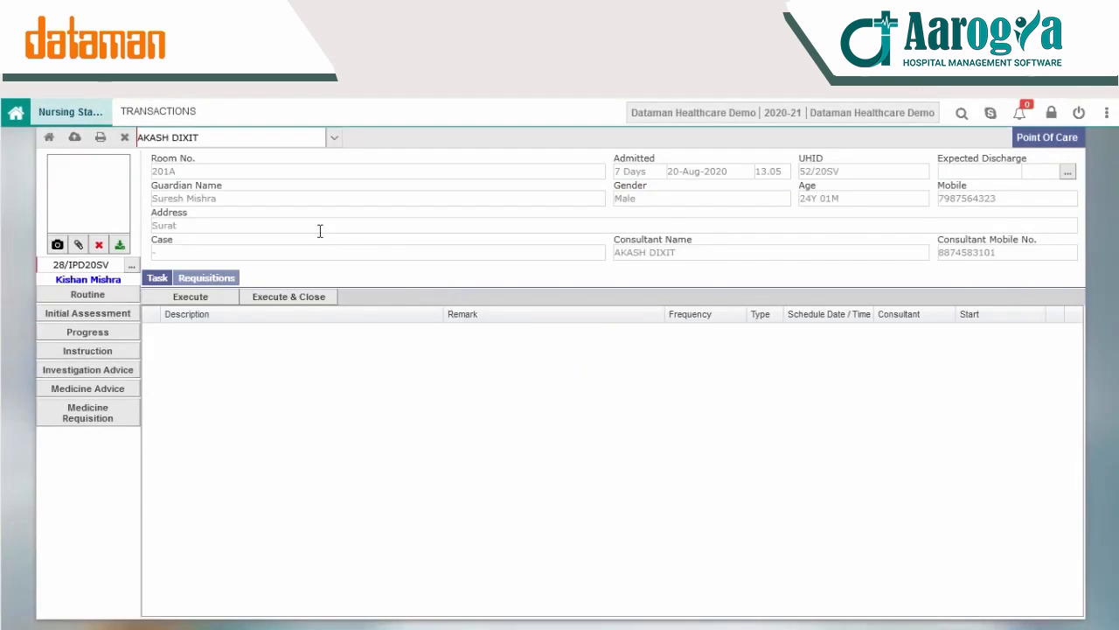
# Step: Start a Routine checkup record with BP systolic 145, BP diastolic 140, pulse 72 and SpO2 74
pyautogui.click(110, 295)
pyautogui.write('145')
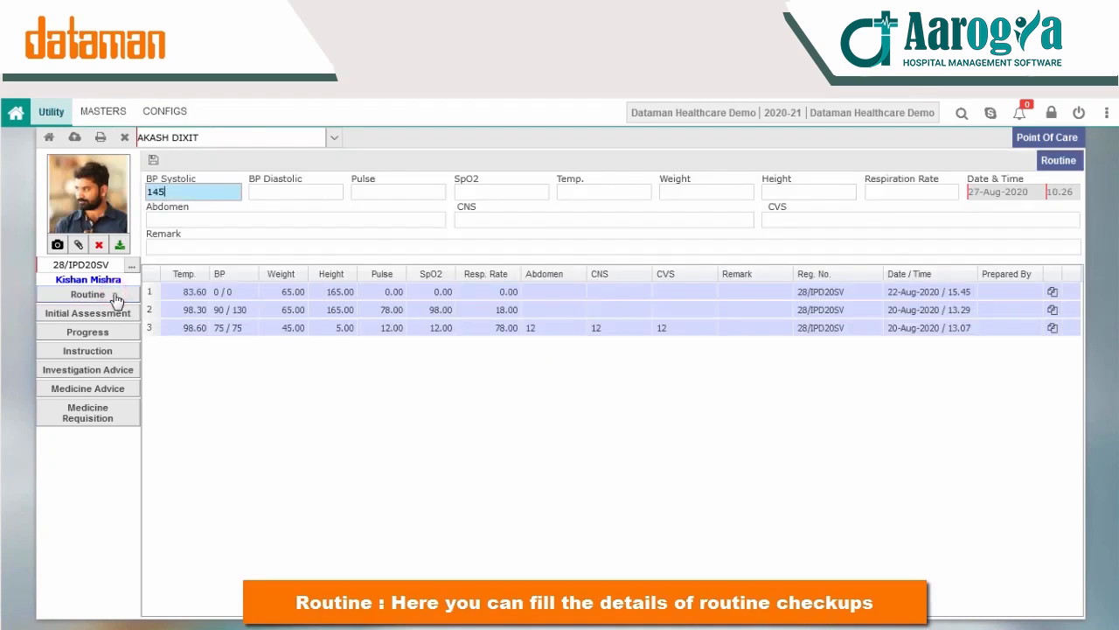
pyautogui.press('Tab')
pyautogui.write('2')
pyautogui.write('4')
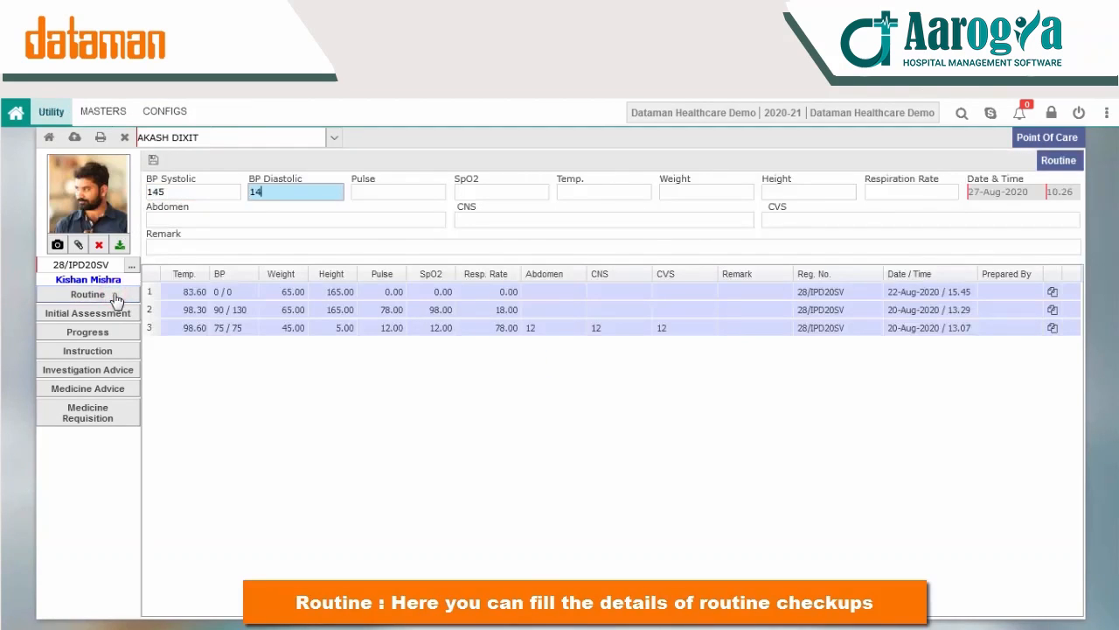
pyautogui.write('0')
pyautogui.press('Tab')
pyautogui.write('72')
pyautogui.press('Tab')
pyautogui.write('74')
pyautogui.press('Tab')
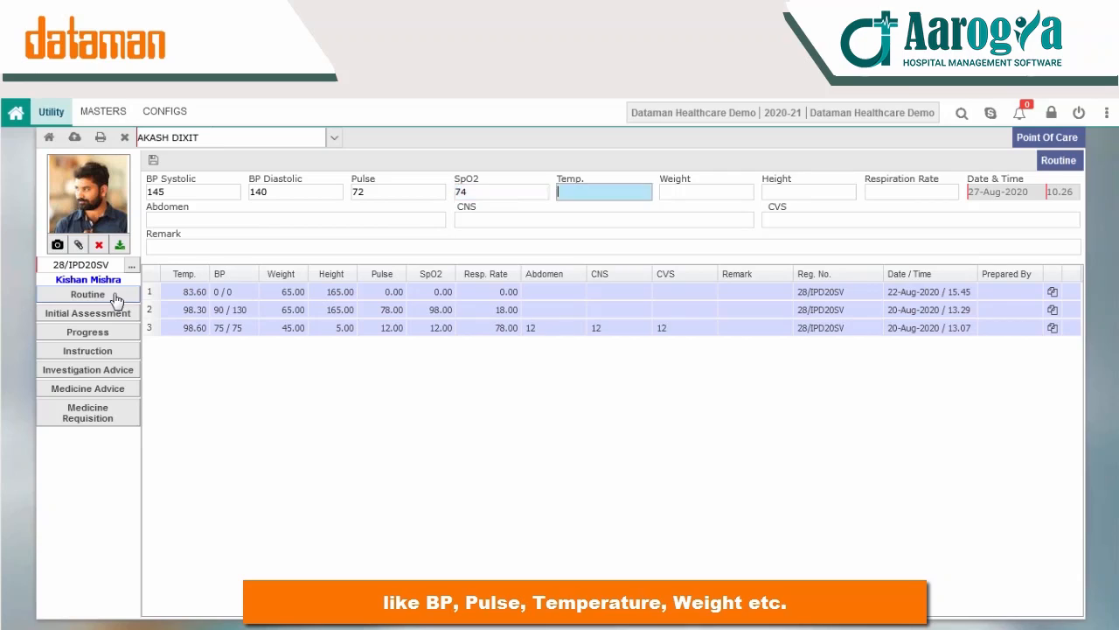
# Step: Fill in the routine checkup's temperature as 98, weight 59, height 6.1 and respiration rate 74
pyautogui.write('98')
pyautogui.press('Tab')
pyautogui.write('3')
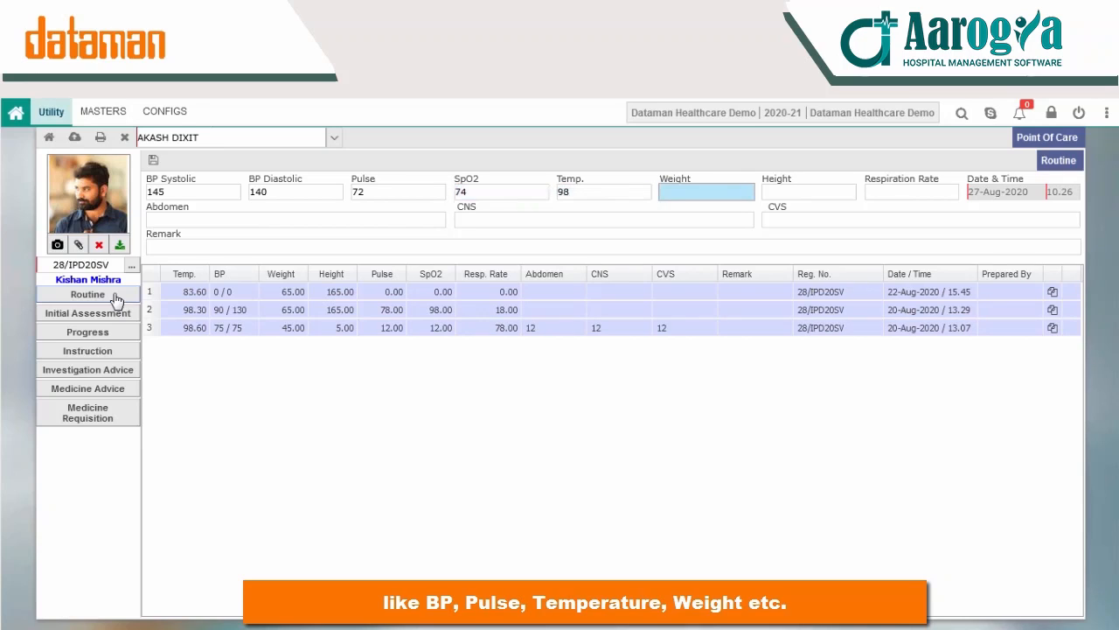
pyautogui.write('59')
pyautogui.press('Tab')
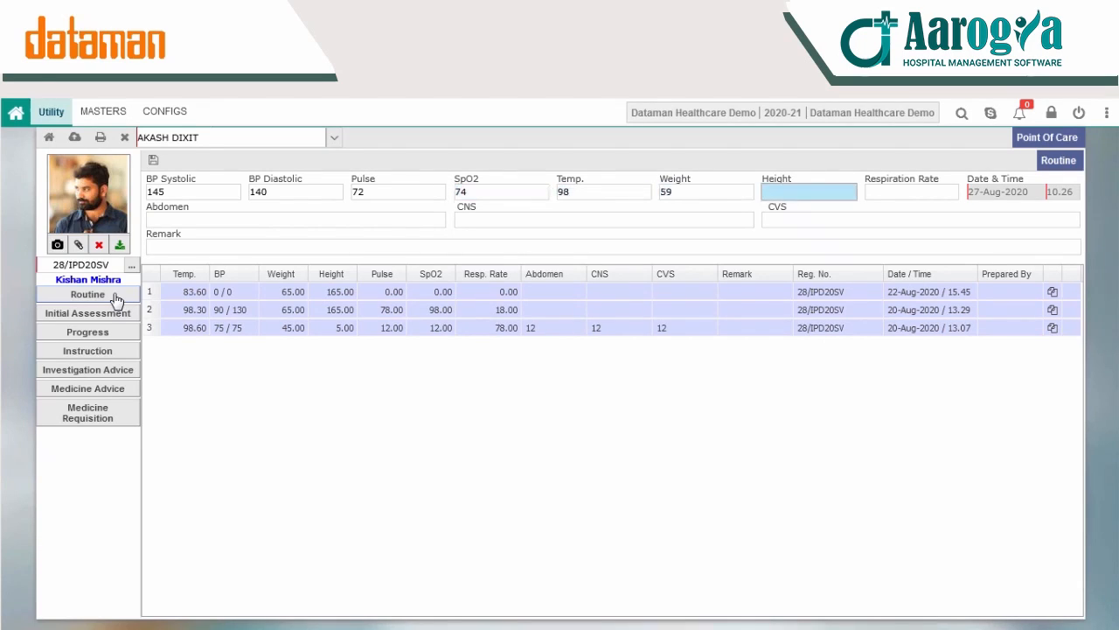
pyautogui.press('Tab')
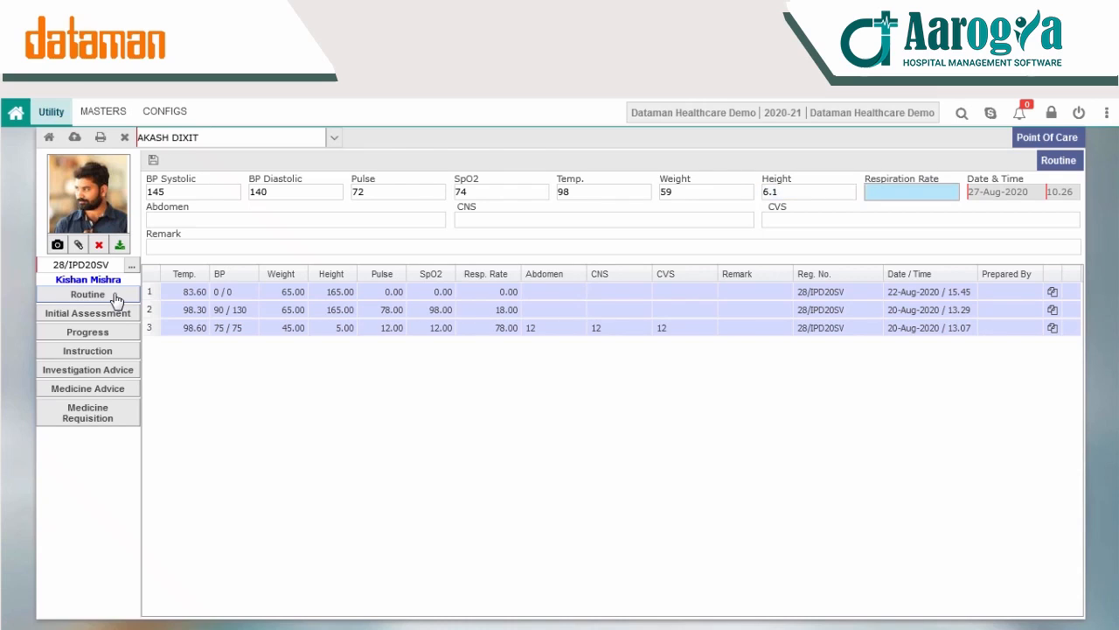
pyautogui.press('Tab')
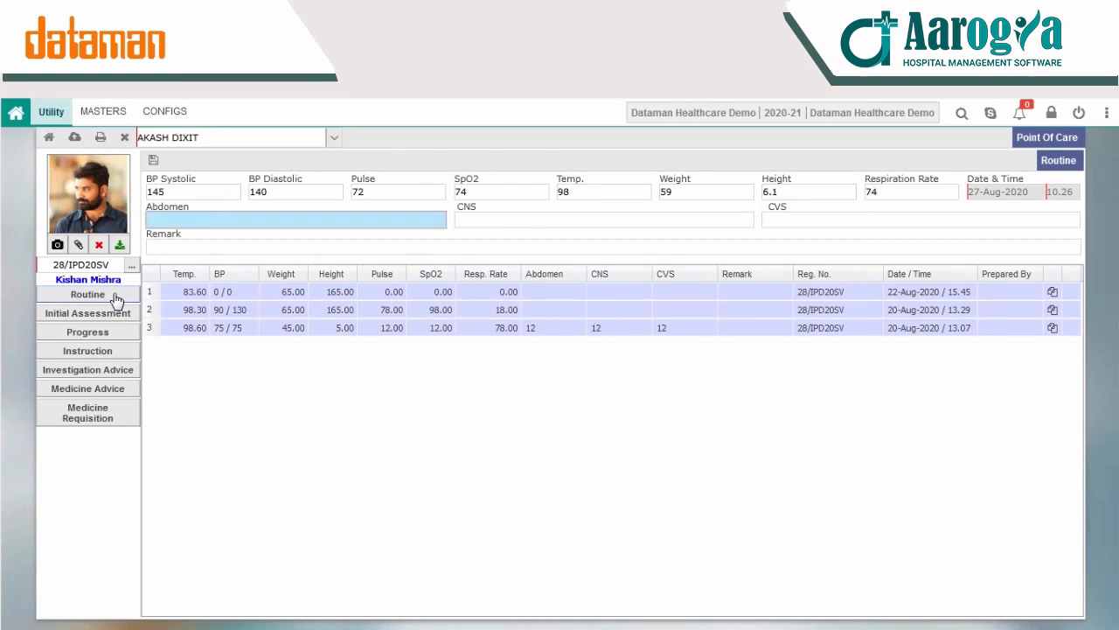
# Step: Enter abdomen 24, CNS 74 and CVS 54 in the routine checkup and save the record
pyautogui.write('24')
pyautogui.press('Tab')
pyautogui.write('74')
pyautogui.press('Tab')
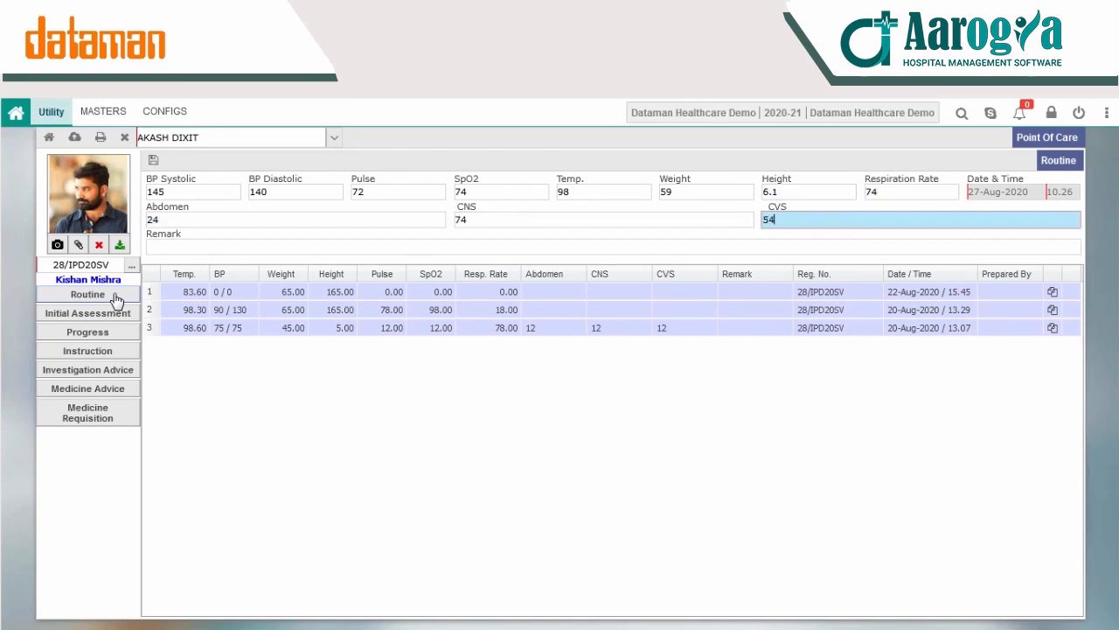
pyautogui.write('54')
pyautogui.press('Tab')
pyautogui.click(153, 163)
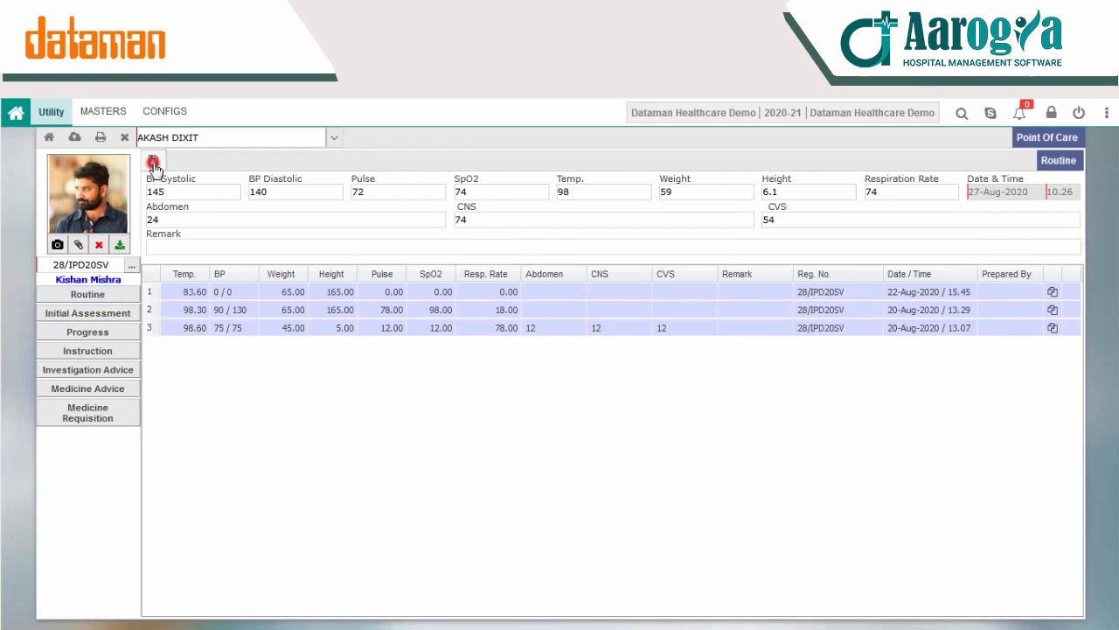
pyautogui.click(525, 394)
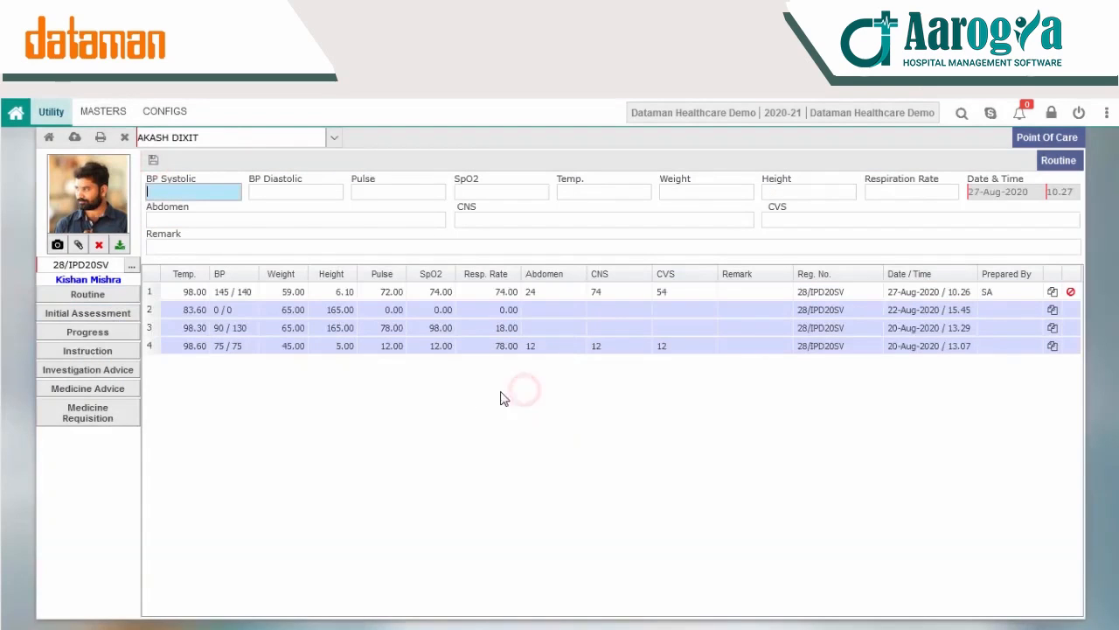
# Step: Open the patient's Initial Assessment, choose the staff member to refer to, and add Dog bite to the case
pyautogui.click(95, 313)
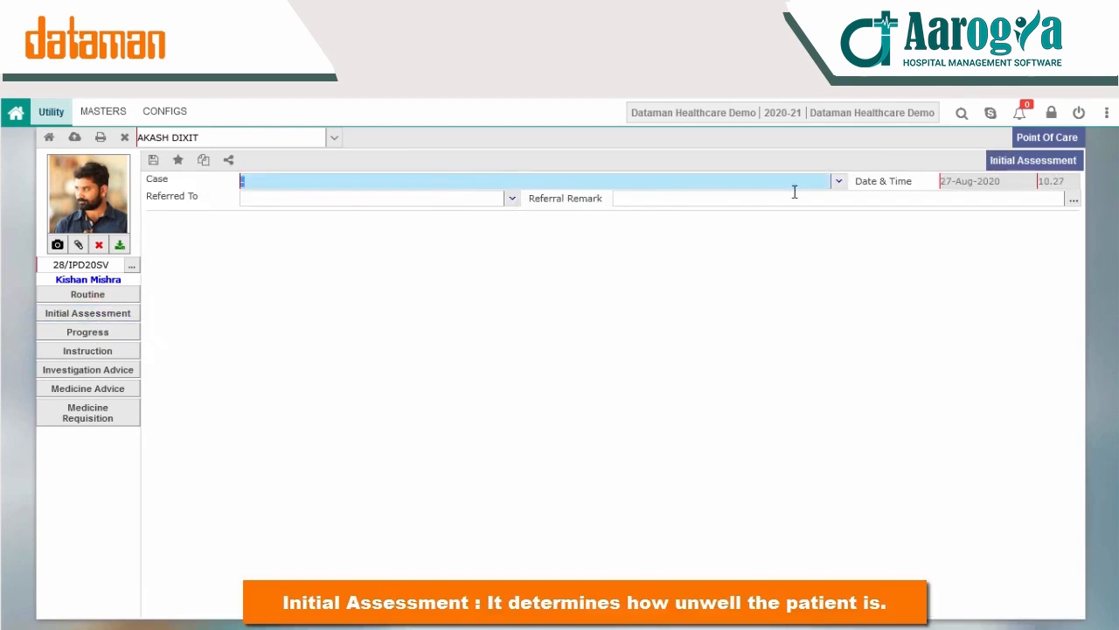
pyautogui.click(513, 199)
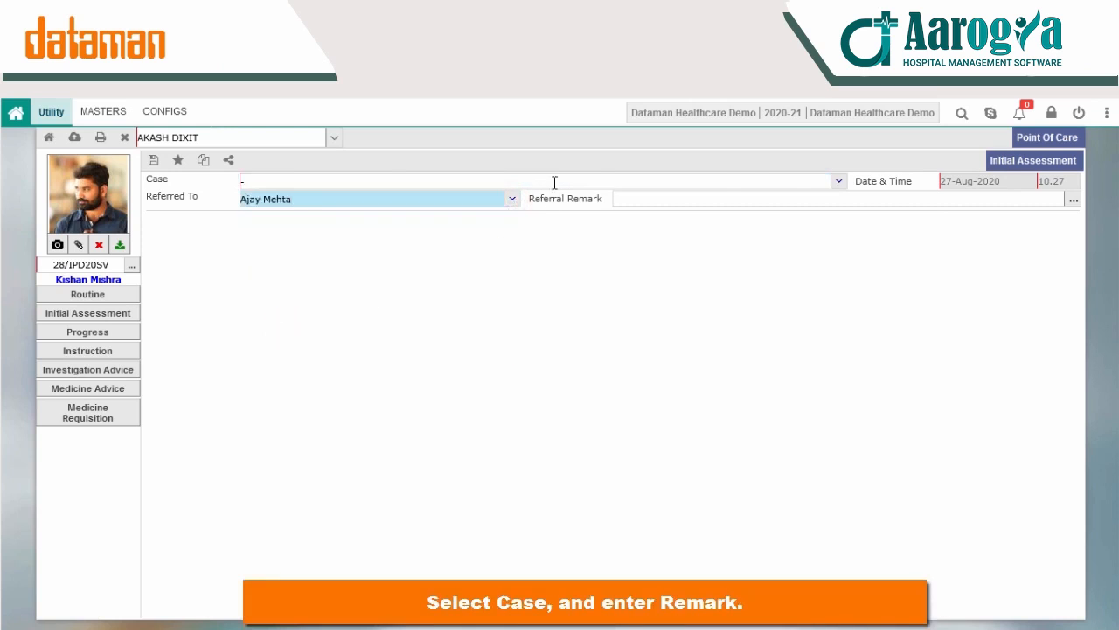
pyautogui.click(840, 181)
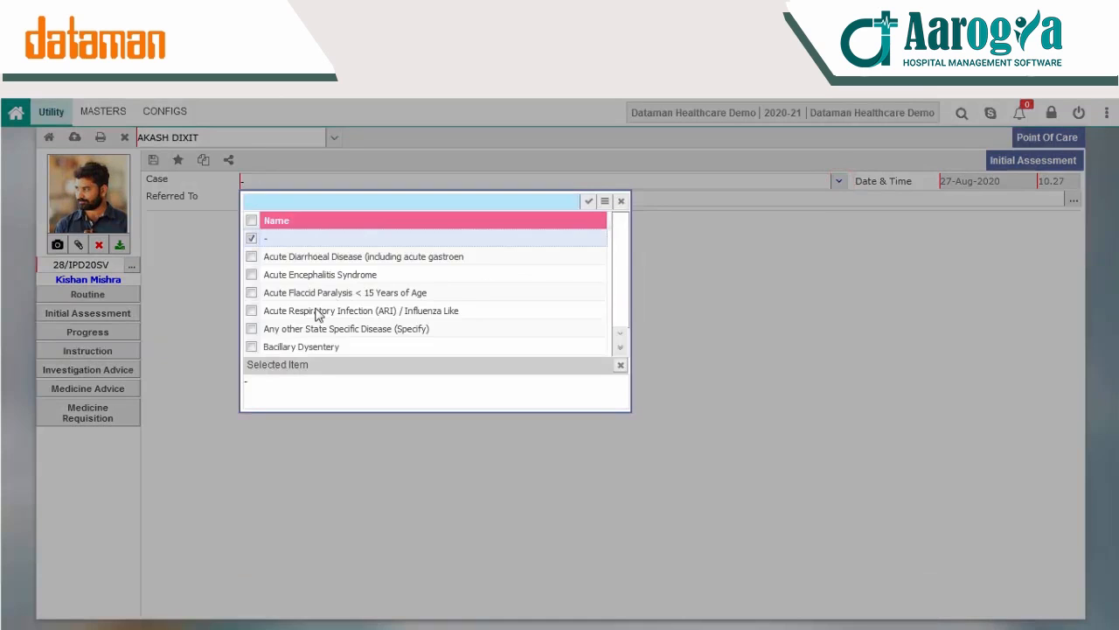
pyautogui.click(621, 340)
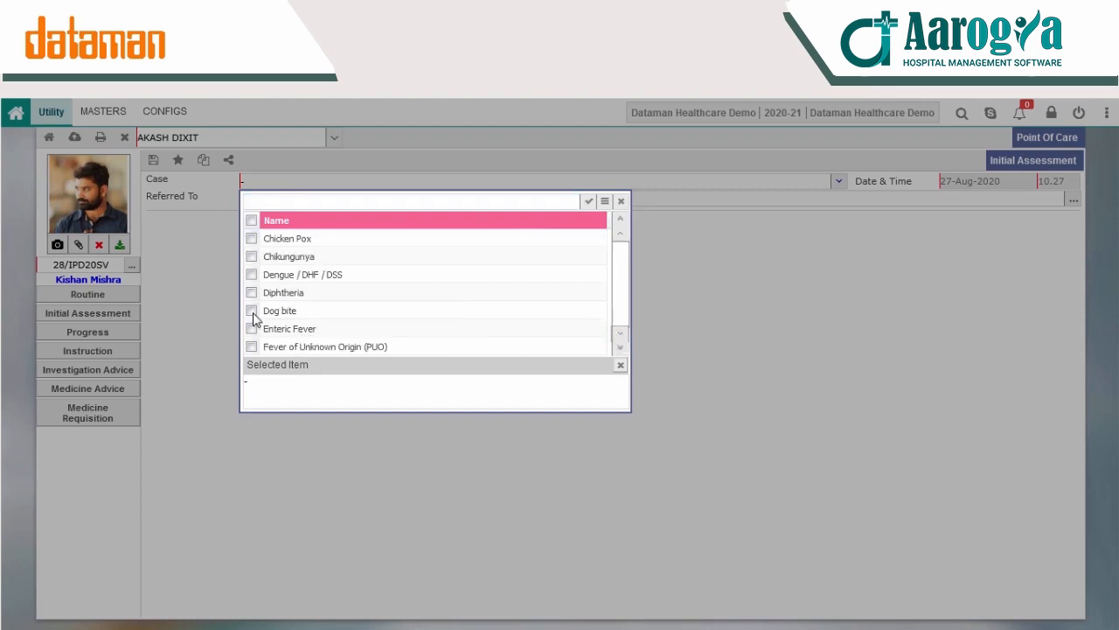
pyautogui.click(252, 313)
pyautogui.click(588, 203)
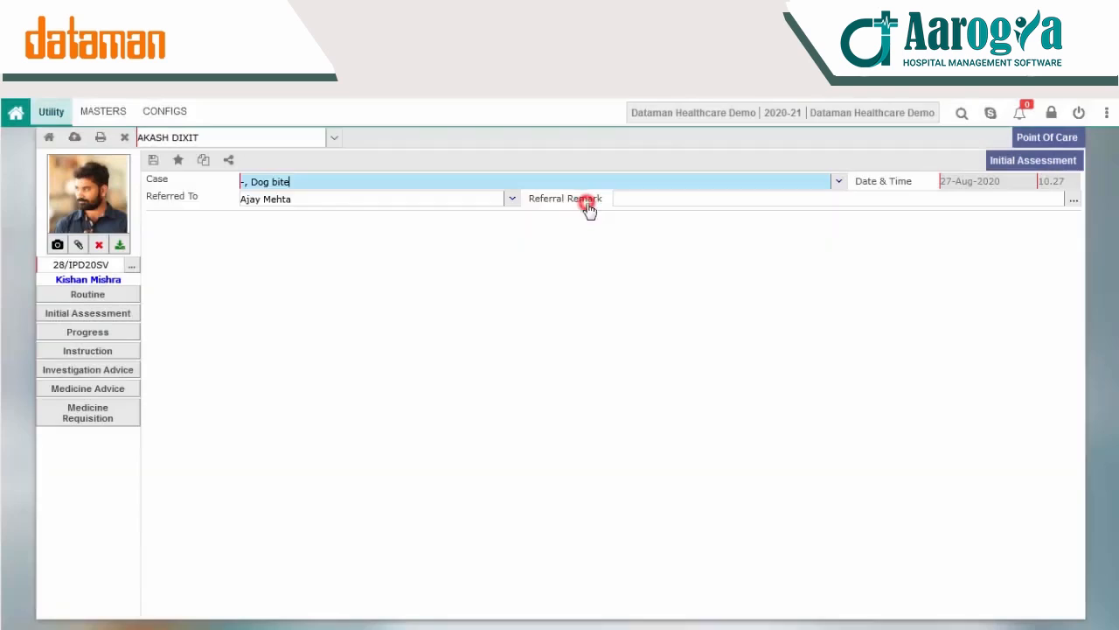
# Step: Enter the referral remark "dog bite in leg" and save the initial assessment
pyautogui.click(1073, 199)
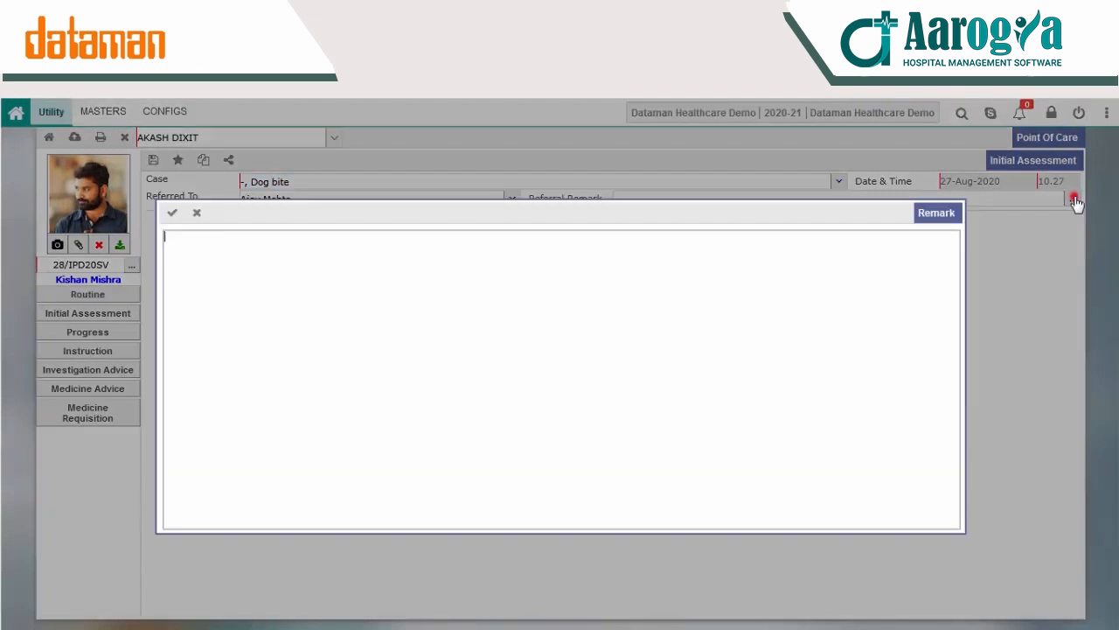
pyautogui.click(362, 300)
pyautogui.write('dog bite')
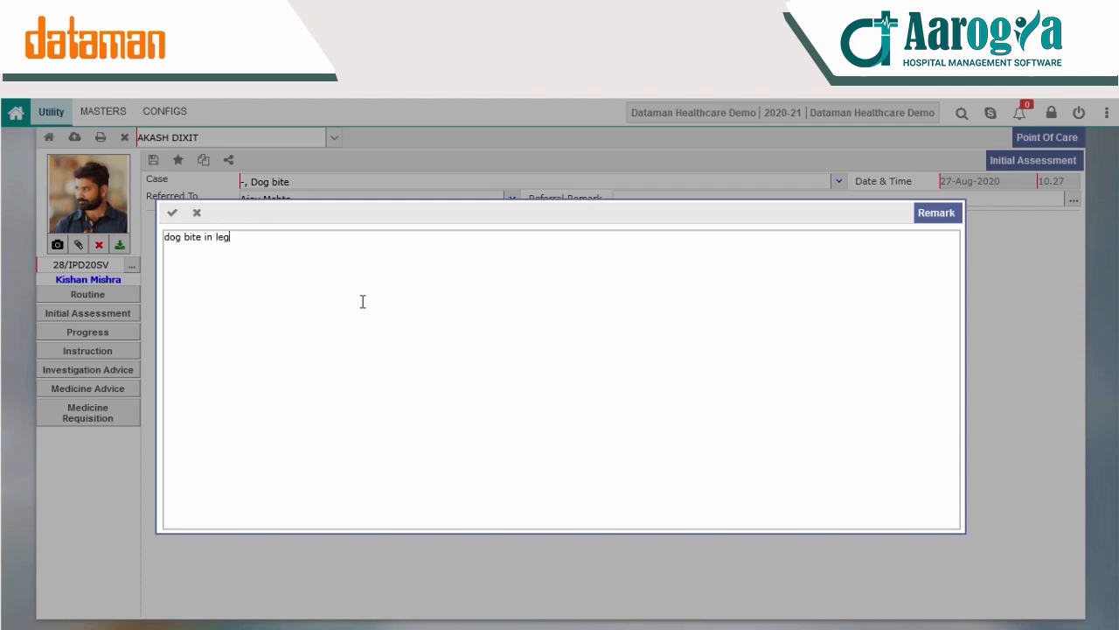
pyautogui.write(' in leg')
pyautogui.click(172, 213)
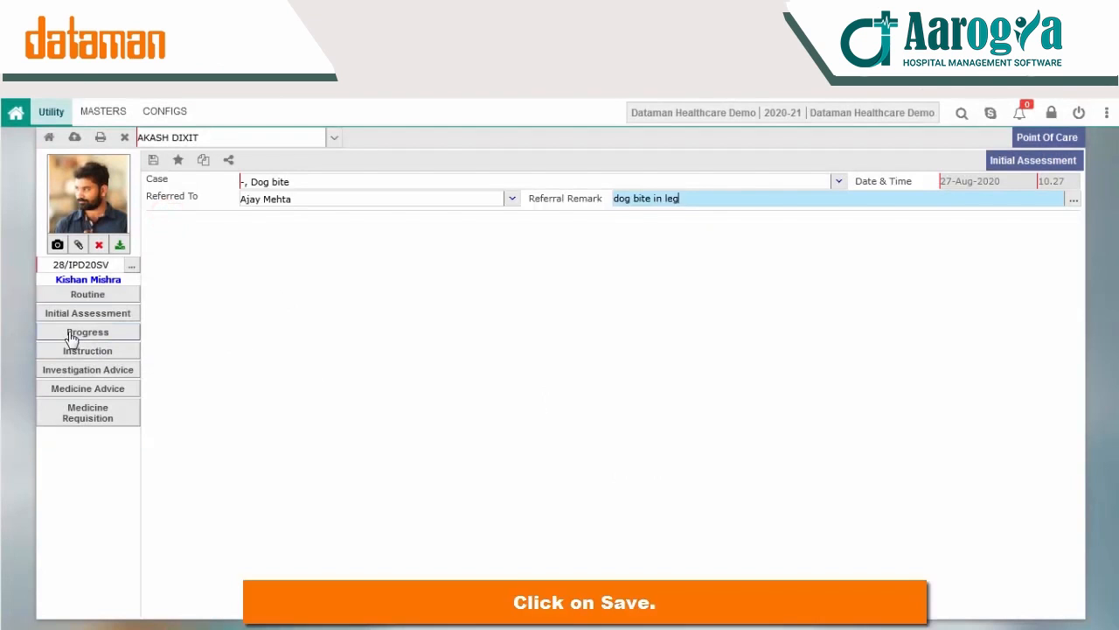
pyautogui.click(155, 161)
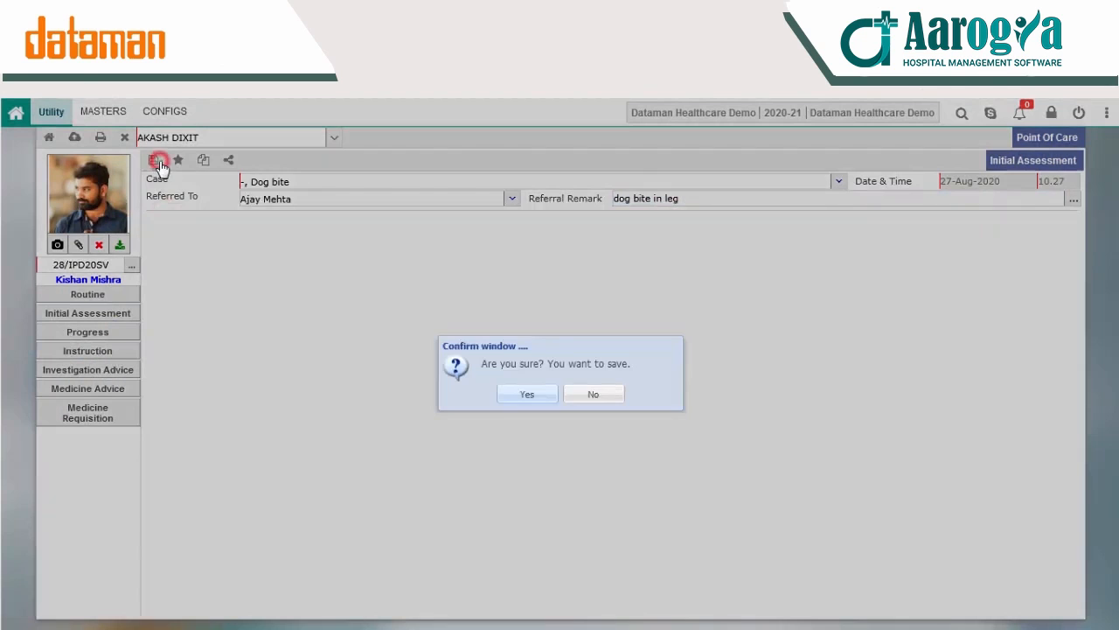
pyautogui.click(518, 398)
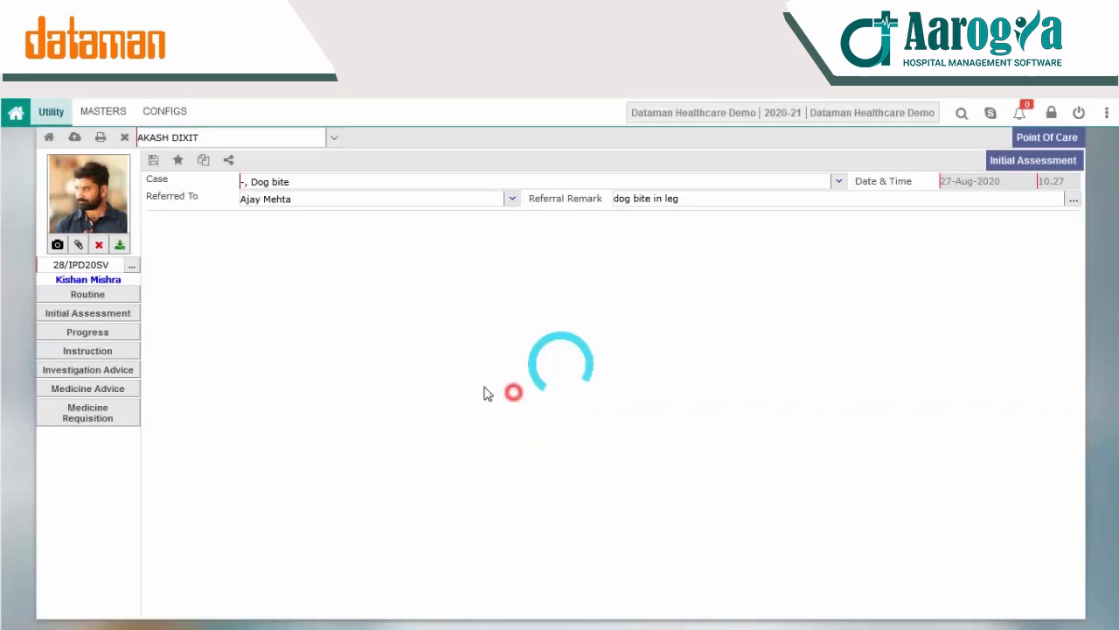
# Step: Record the progress note "ANTI DOSE OF DOG BITE INJECTION" for the patient and save it
pyautogui.click(98, 332)
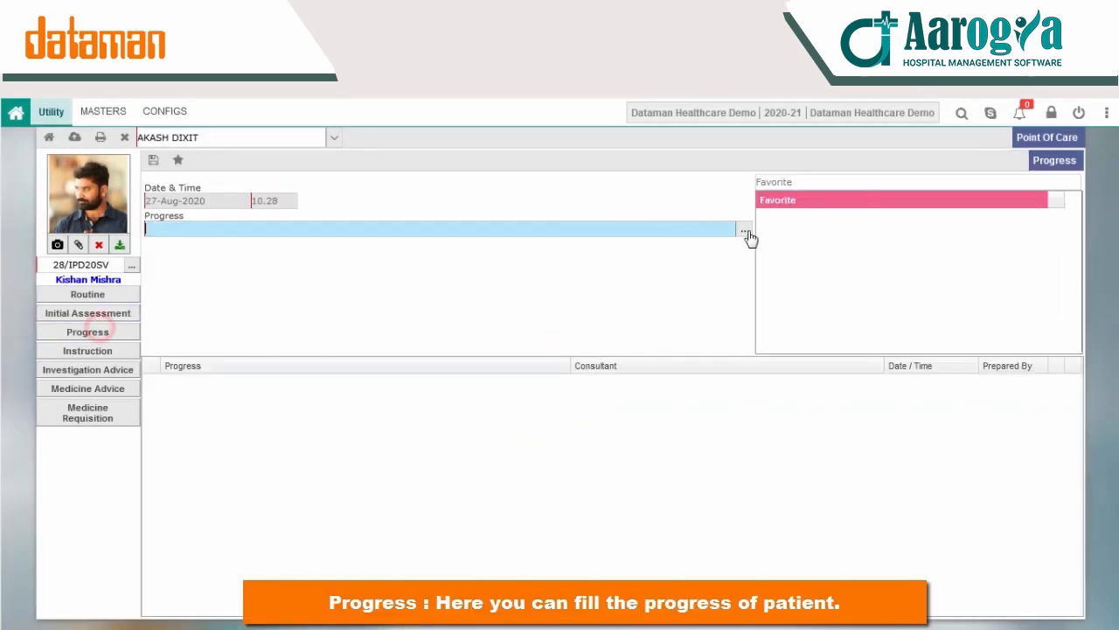
pyautogui.click(745, 230)
pyautogui.write('DOG BITE  INJECTION')
pyautogui.click(186, 236)
pyautogui.write('BITE')
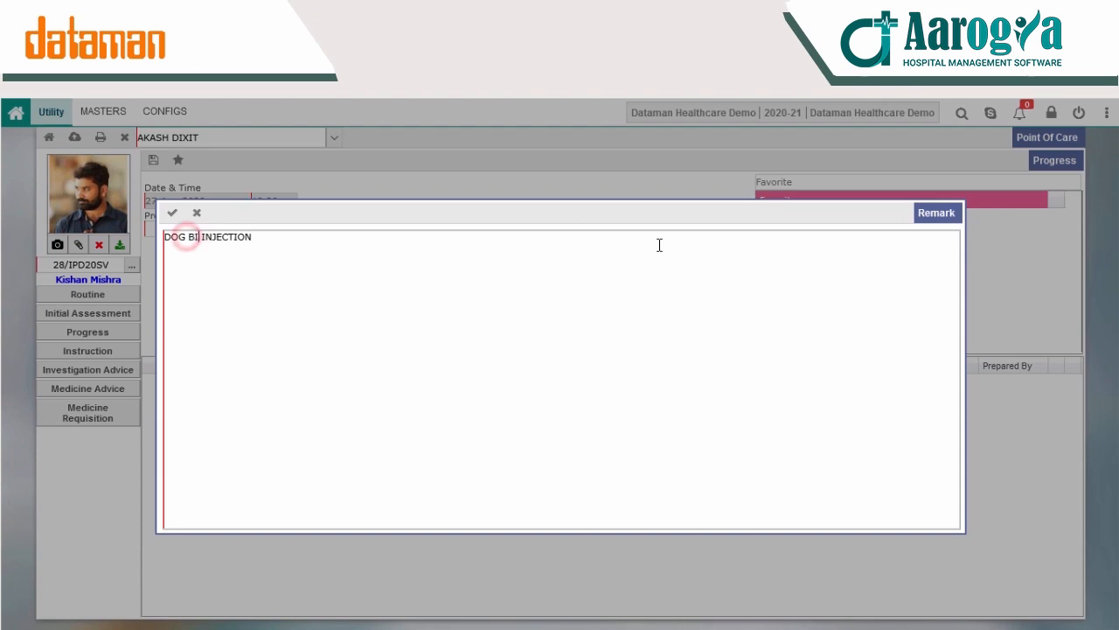
pyautogui.press('Home')
pyautogui.write('ANTI DOSE OF')
pyautogui.click(173, 213)
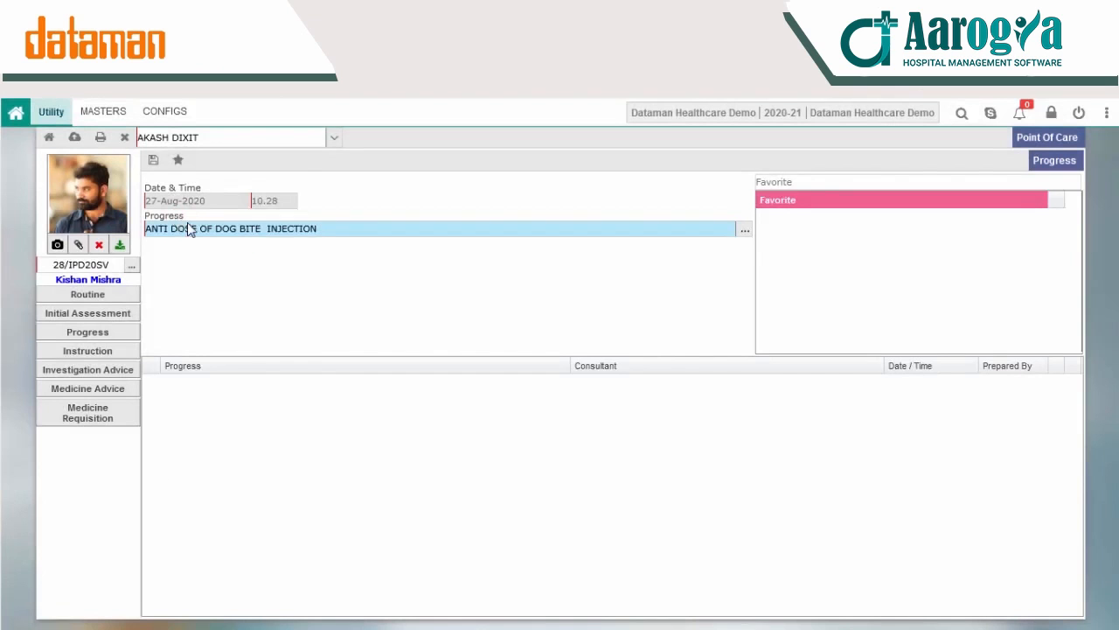
pyautogui.click(153, 161)
pyautogui.click(525, 394)
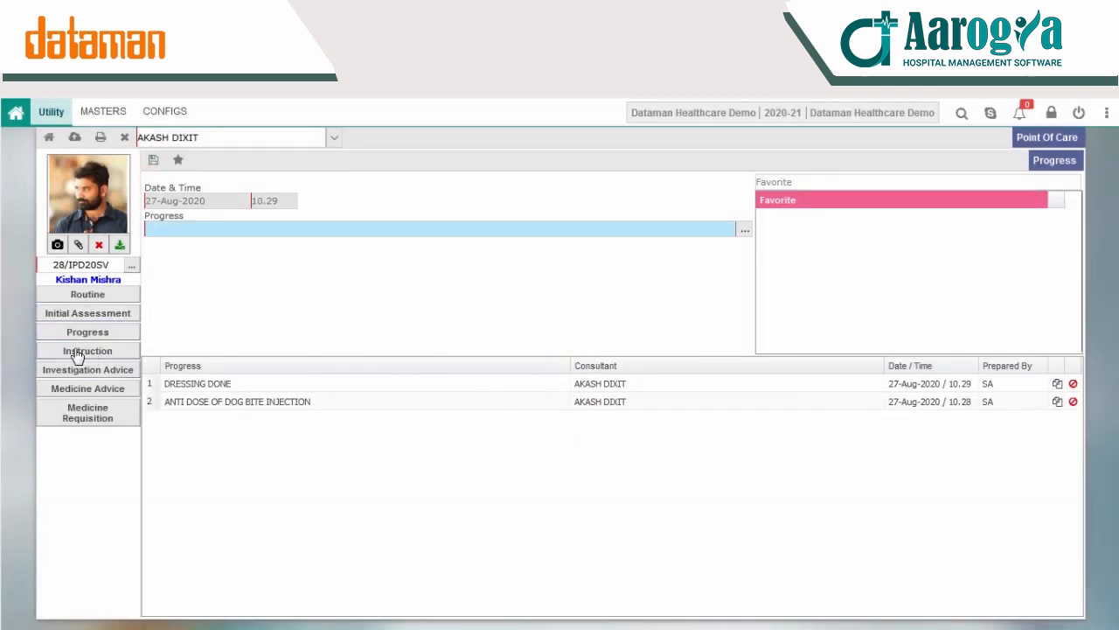
# Step: Record the patient's doctor instruction Inform SOS with frequency Alternate Day and save it
pyautogui.click(97, 353)
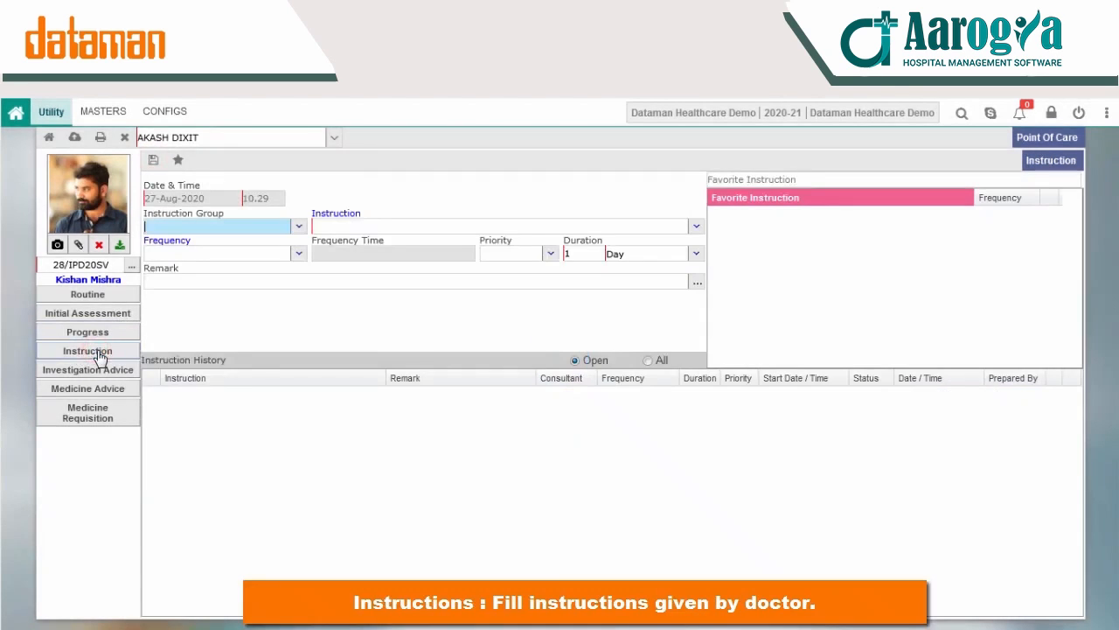
pyautogui.click(699, 228)
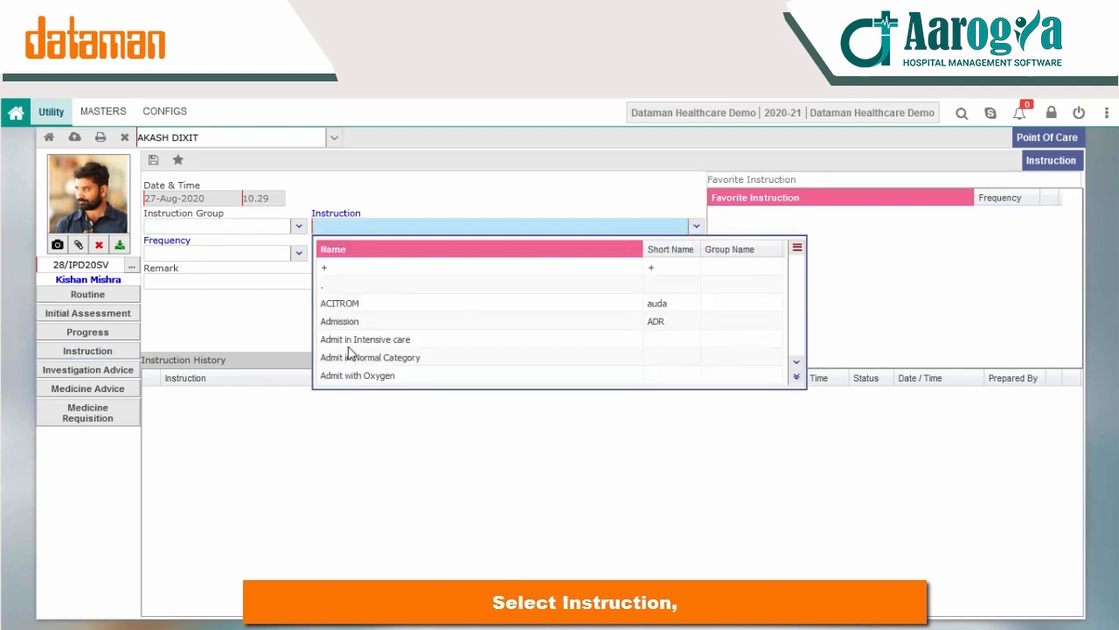
pyautogui.scroll(-5, 367, 354)
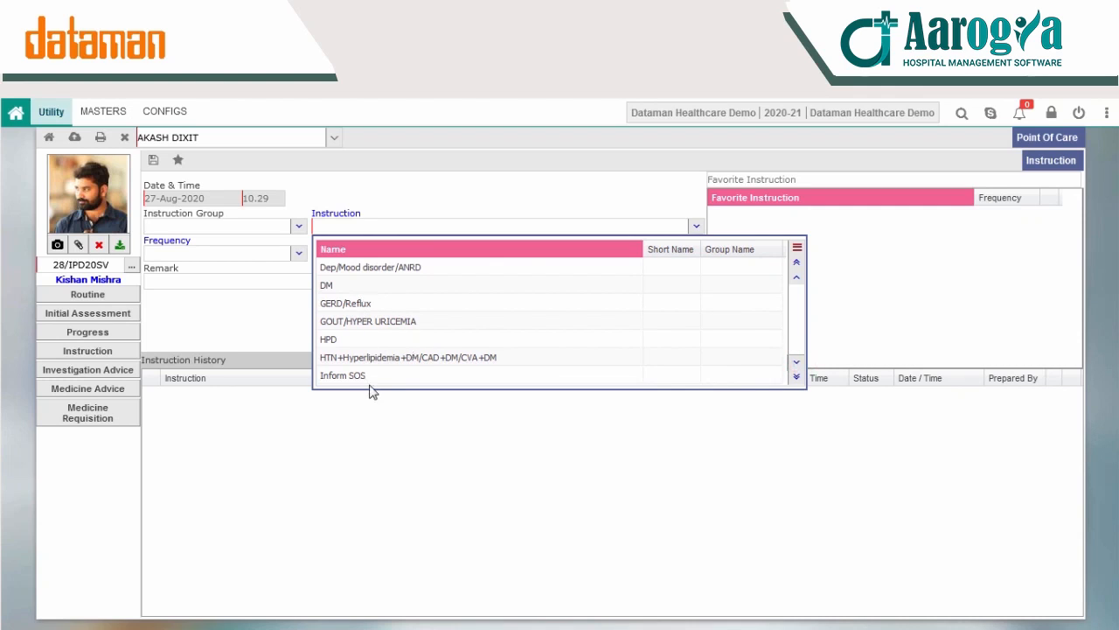
pyautogui.click(343, 375)
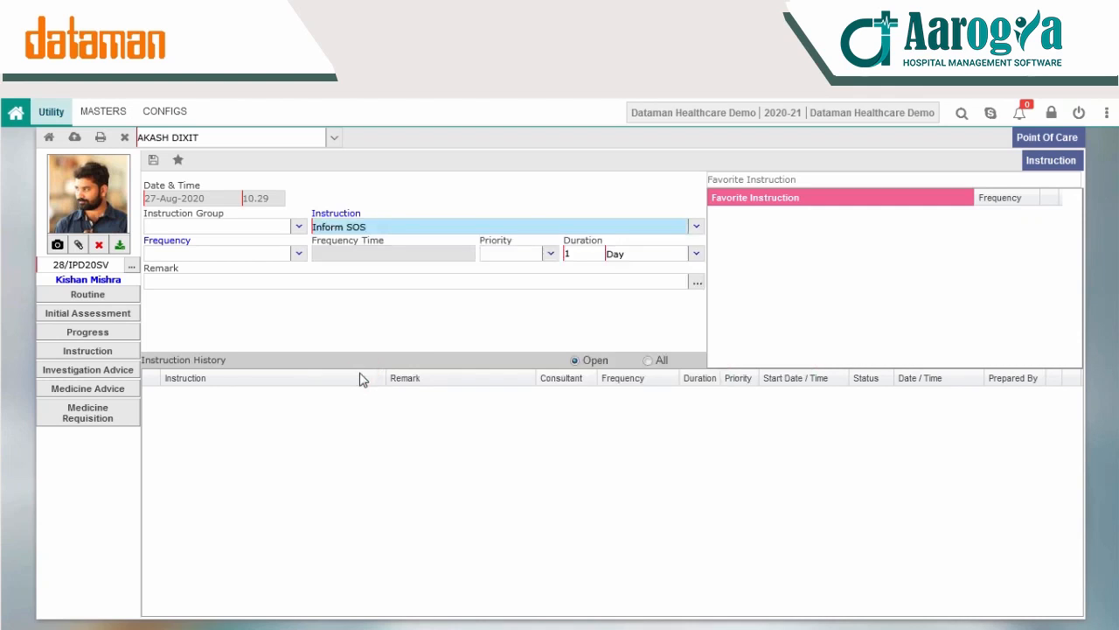
pyautogui.click(298, 254)
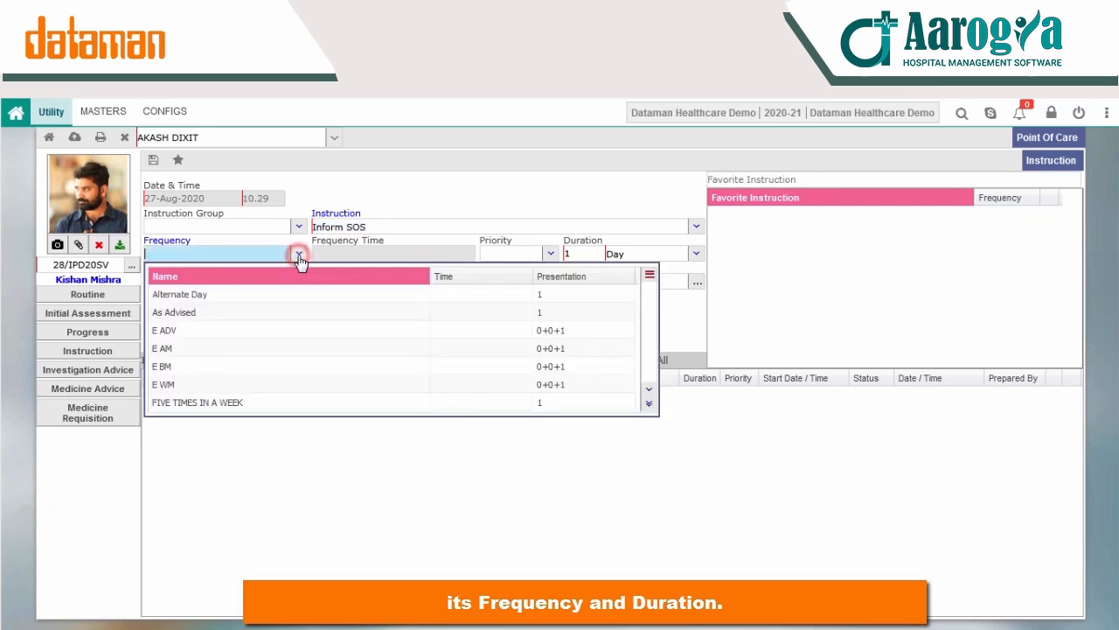
pyautogui.click(204, 295)
pyautogui.click(473, 280)
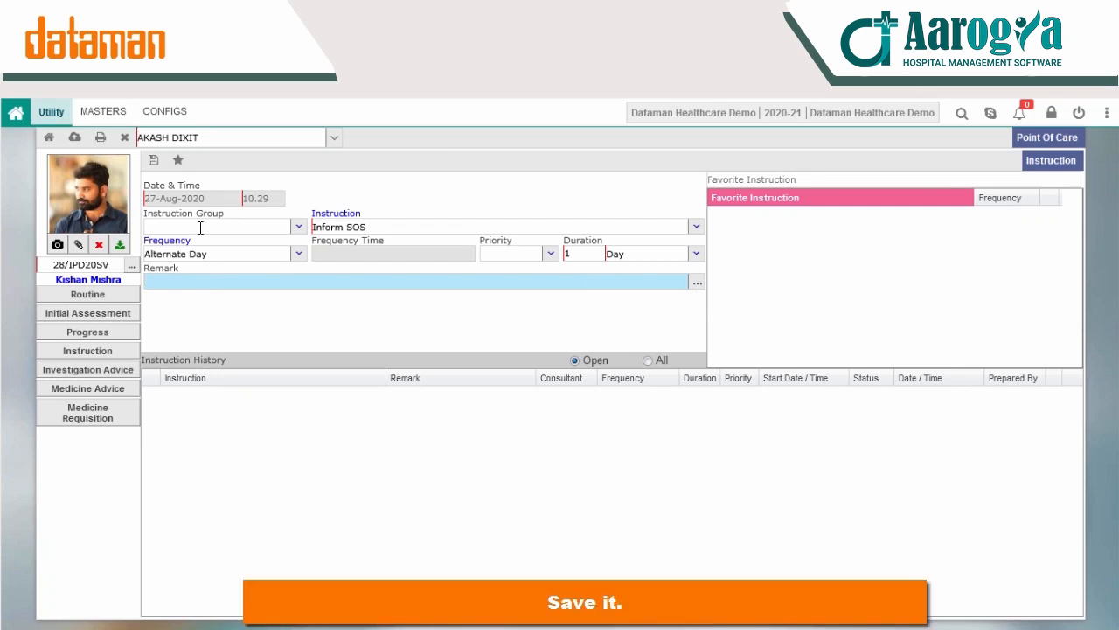
pyautogui.click(153, 159)
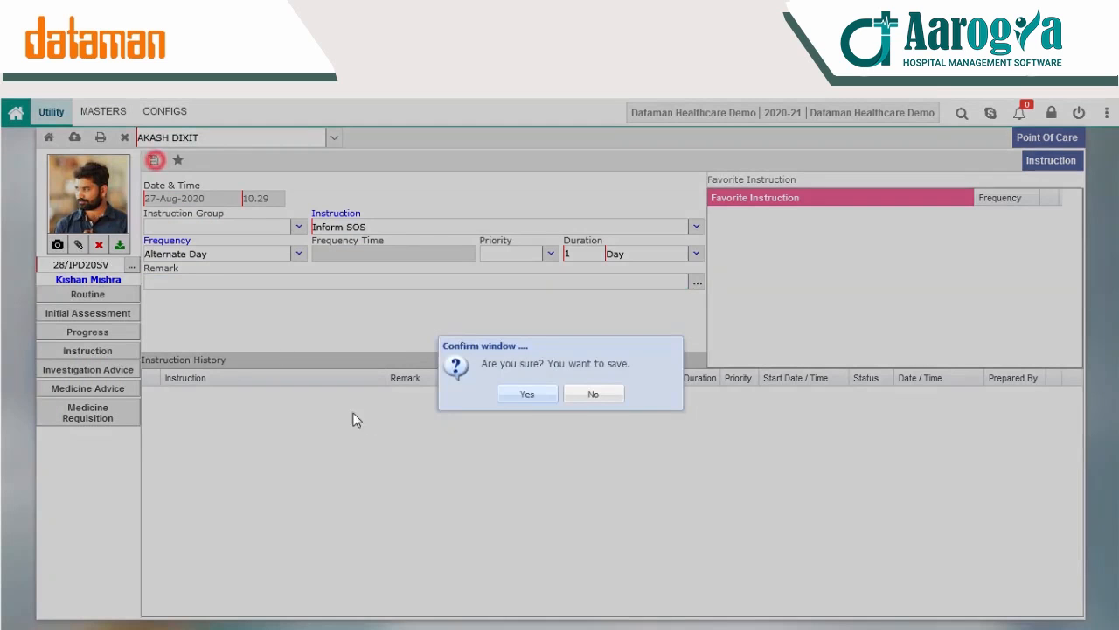
pyautogui.click(513, 396)
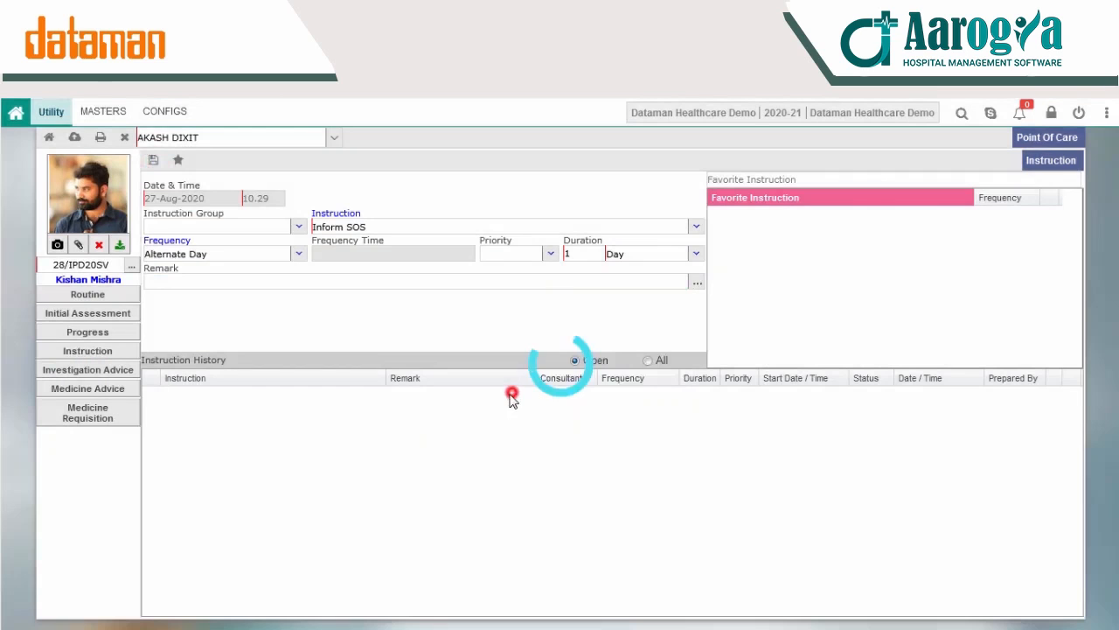
# Step: Open the patient's Investigation Advice and add the favorites CBC, HbsAg, Lipase and NCV Facial Nerve Single
pyautogui.click(87, 370)
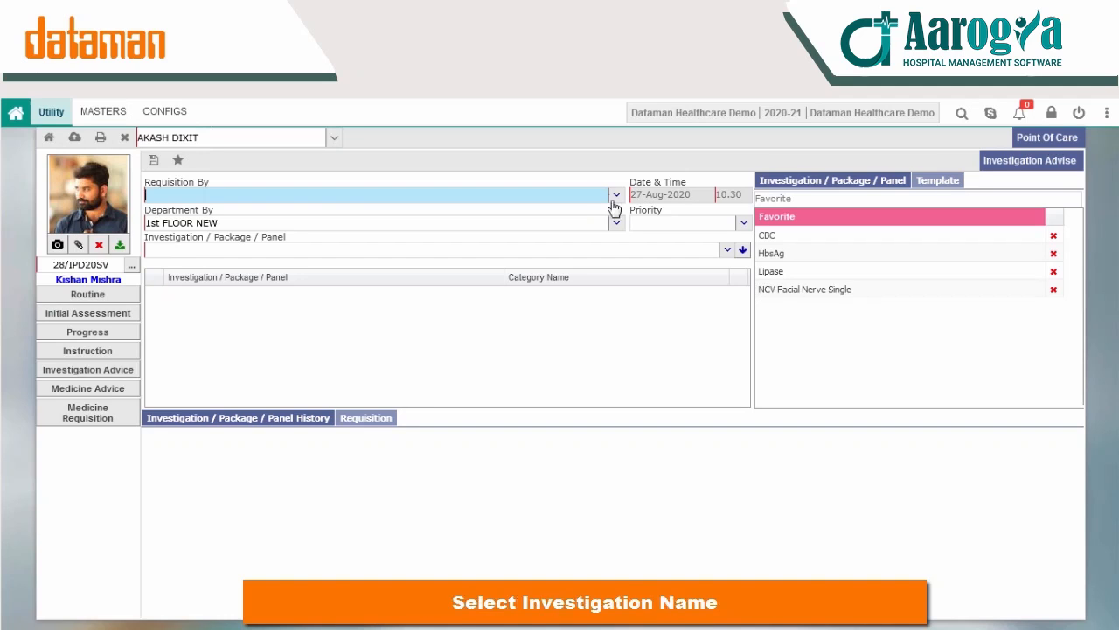
pyautogui.click(799, 236)
pyautogui.click(792, 254)
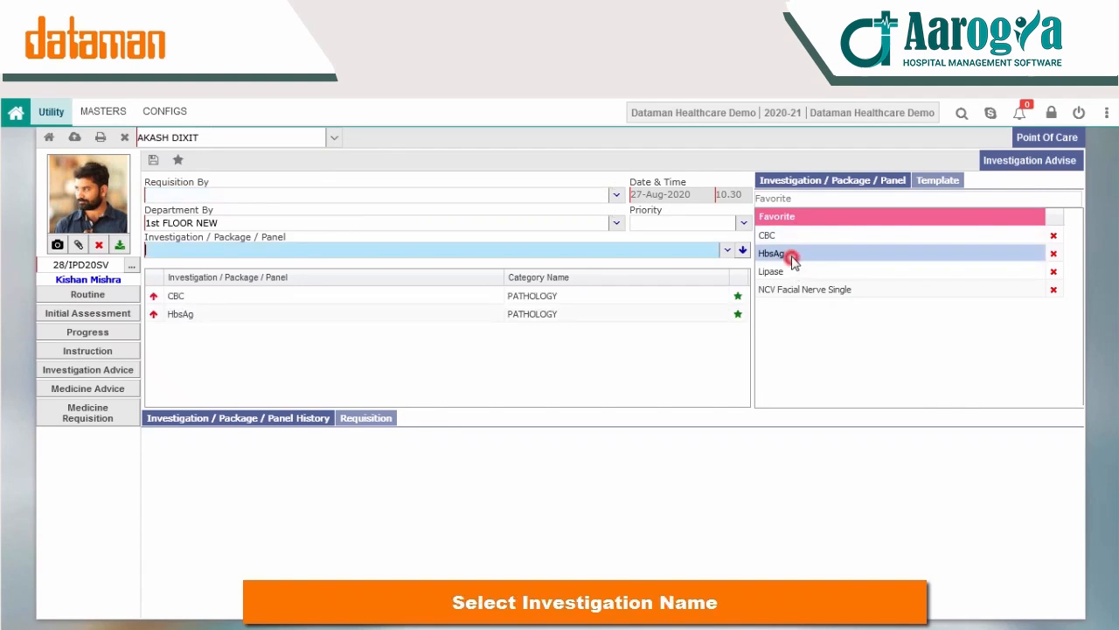
pyautogui.click(794, 271)
pyautogui.click(799, 290)
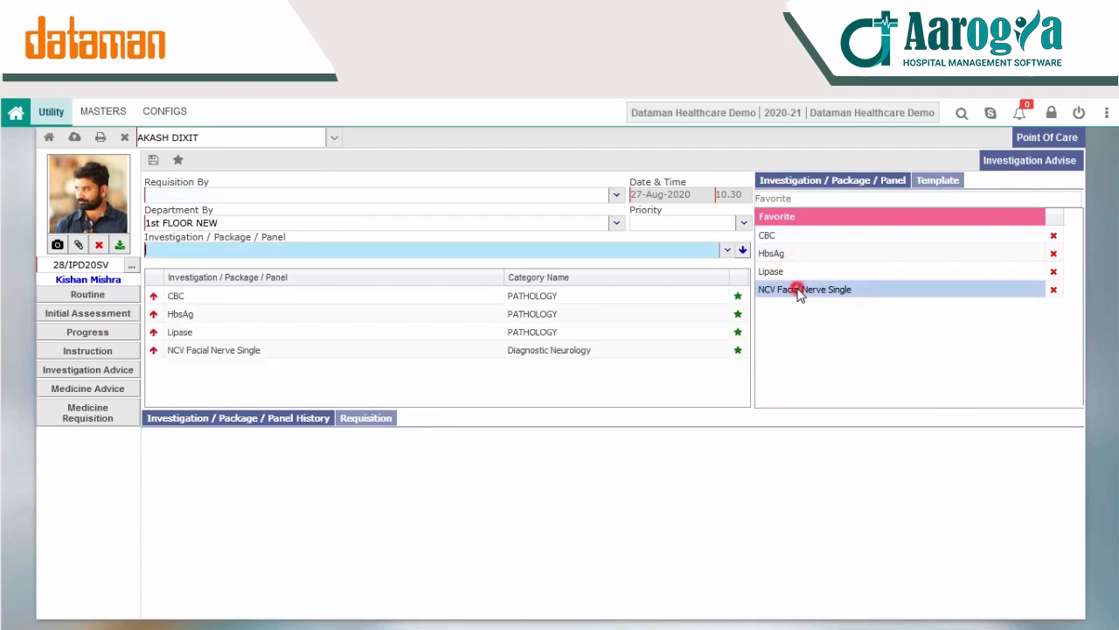
# Step: Choose the requisitioning staff member, save the investigation advice and decline printing the record
pyautogui.click(616, 195)
pyautogui.click(174, 236)
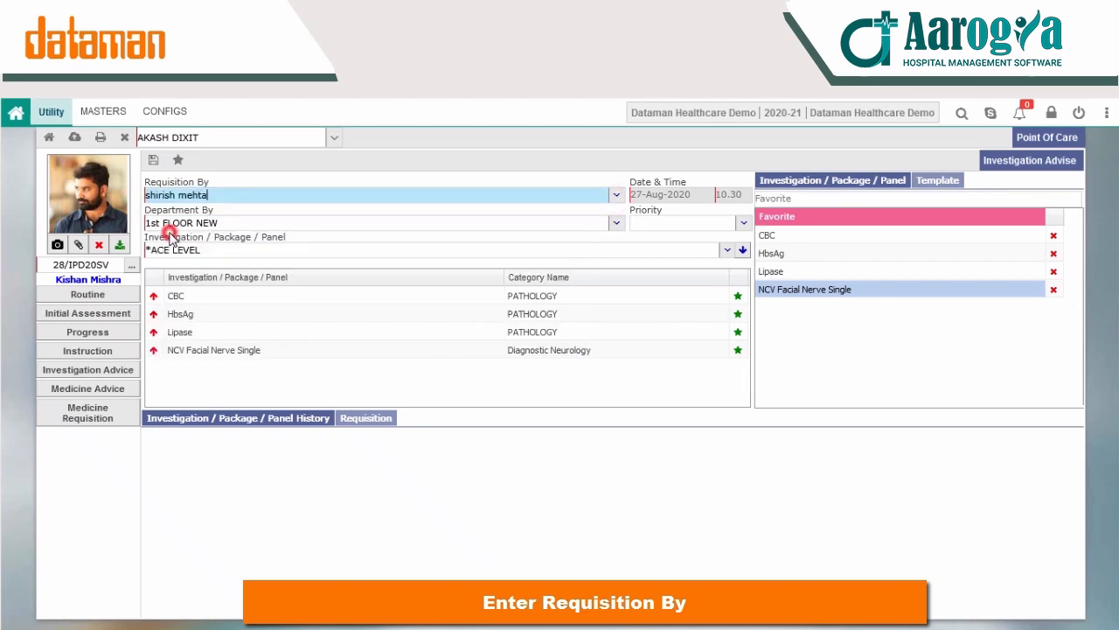
pyautogui.click(153, 161)
pyautogui.click(530, 395)
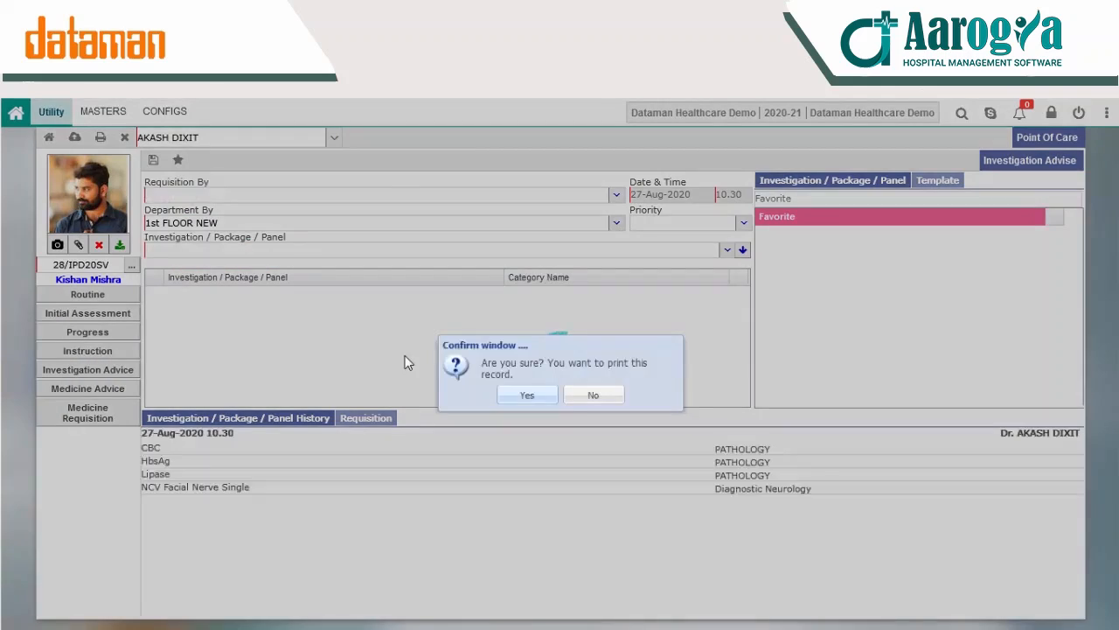
pyautogui.click(592, 395)
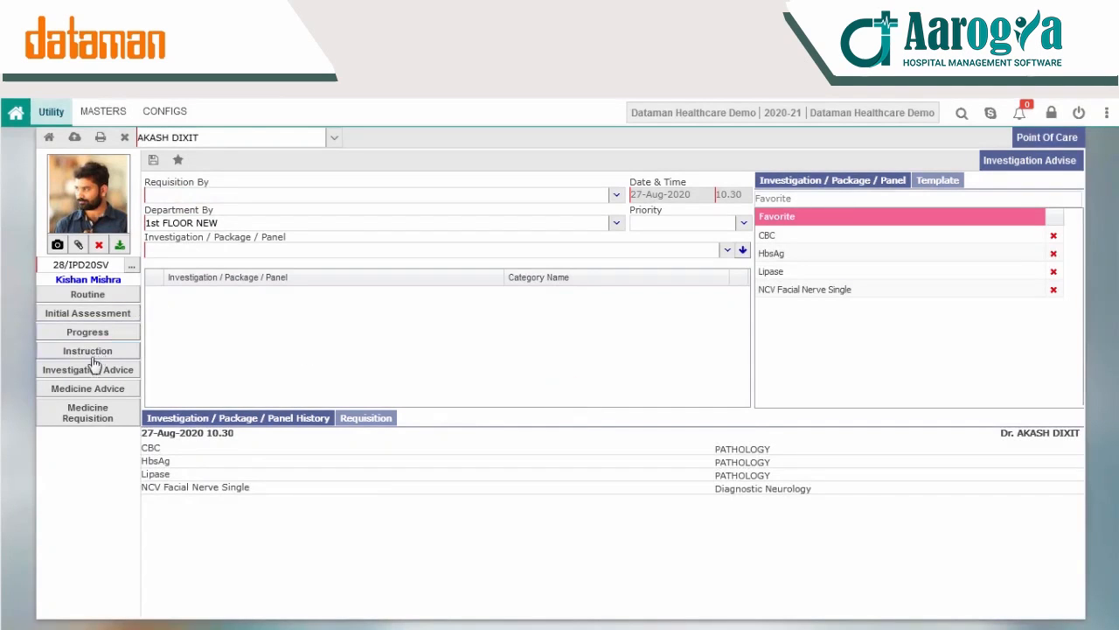
# Step: Open the patient's Medicine Advice and add 100 BEE-T.-WECAR (Packing : 10 TAB) with frequency As Advised and dose 5
pyautogui.click(94, 388)
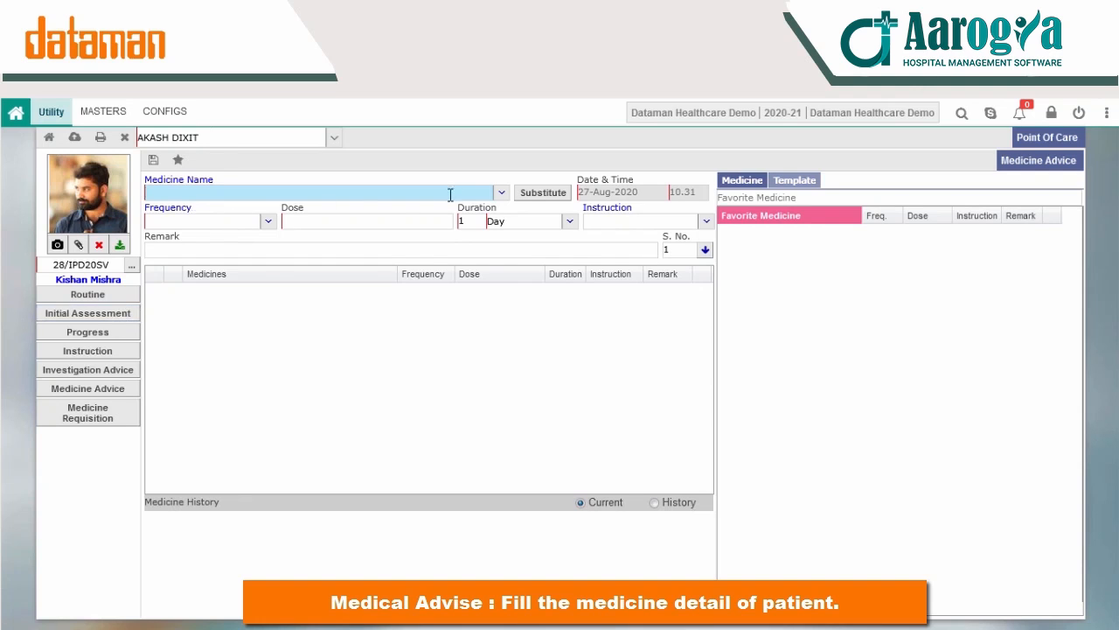
pyautogui.click(503, 193)
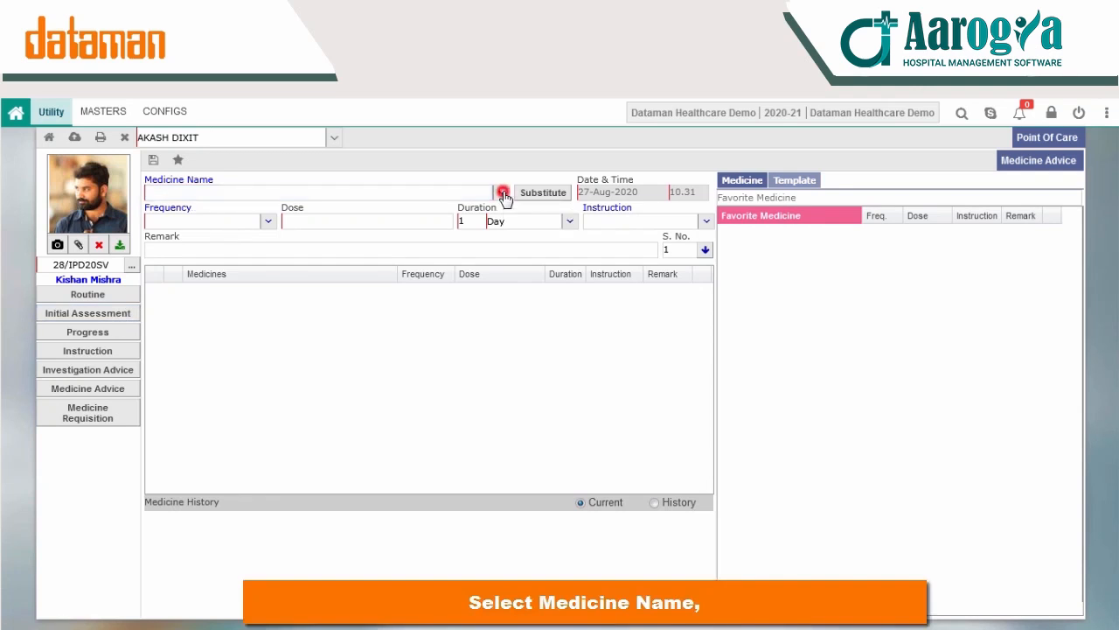
pyautogui.click(166, 232)
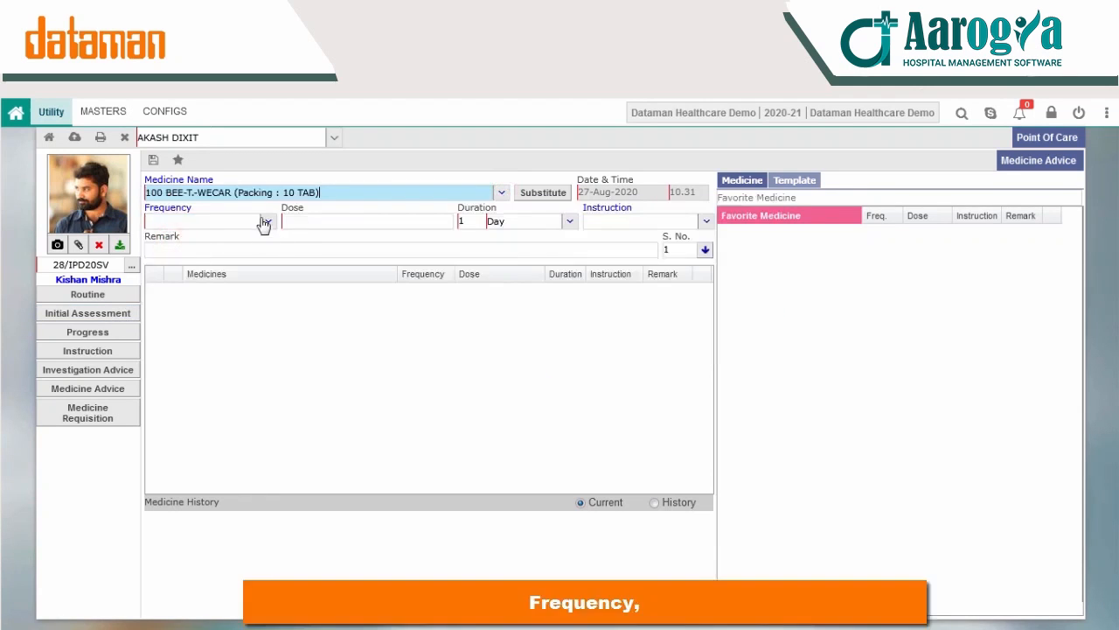
pyautogui.click(266, 222)
pyautogui.click(184, 274)
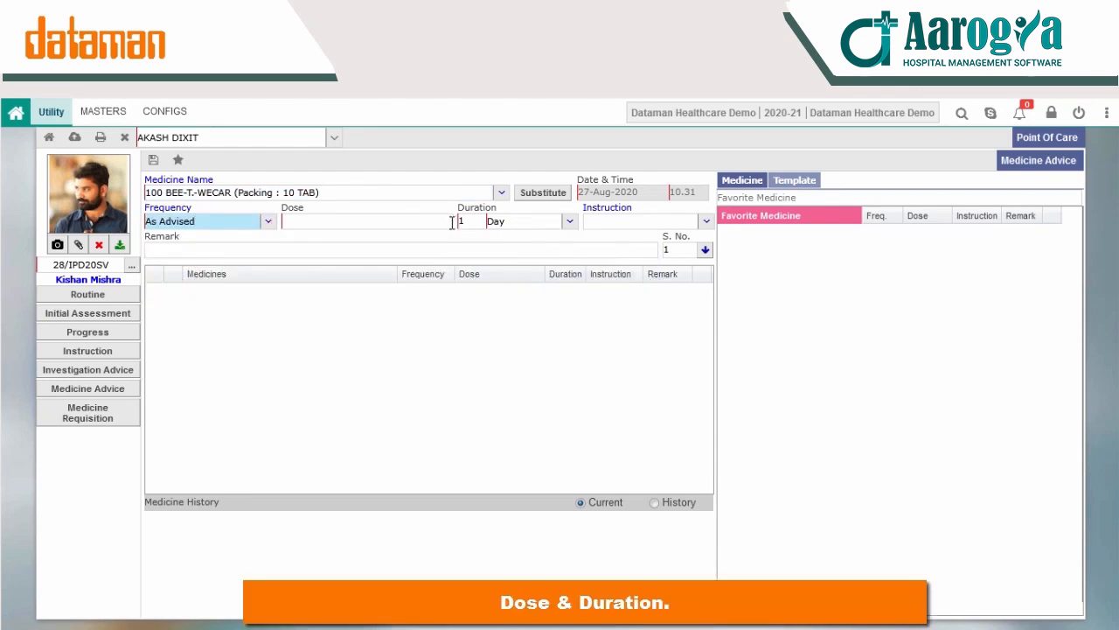
pyautogui.click(449, 221)
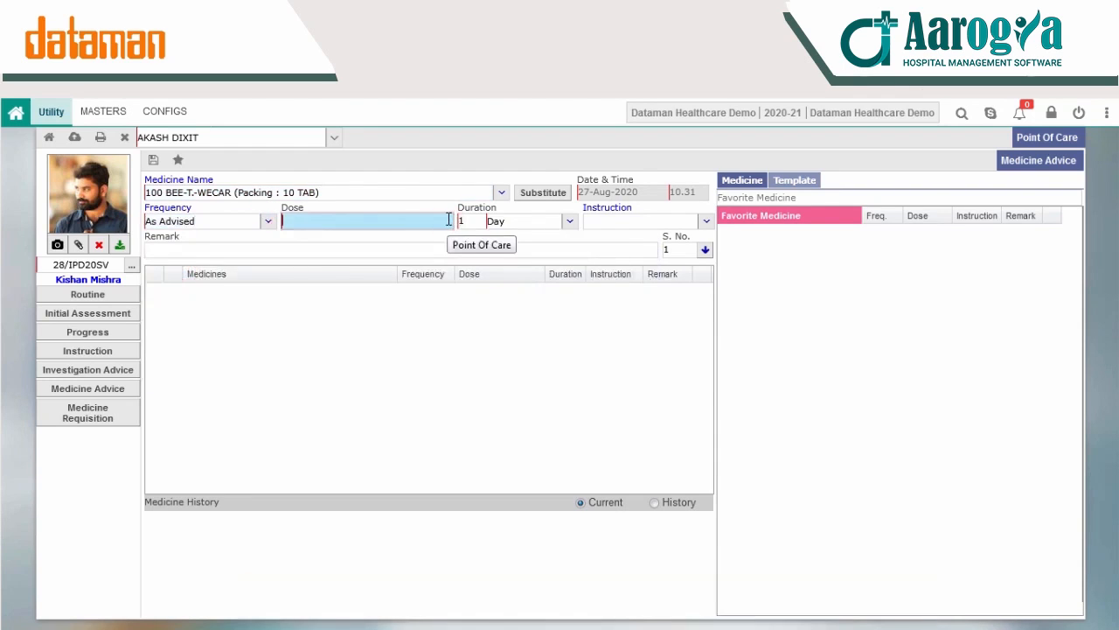
pyautogui.click(633, 337)
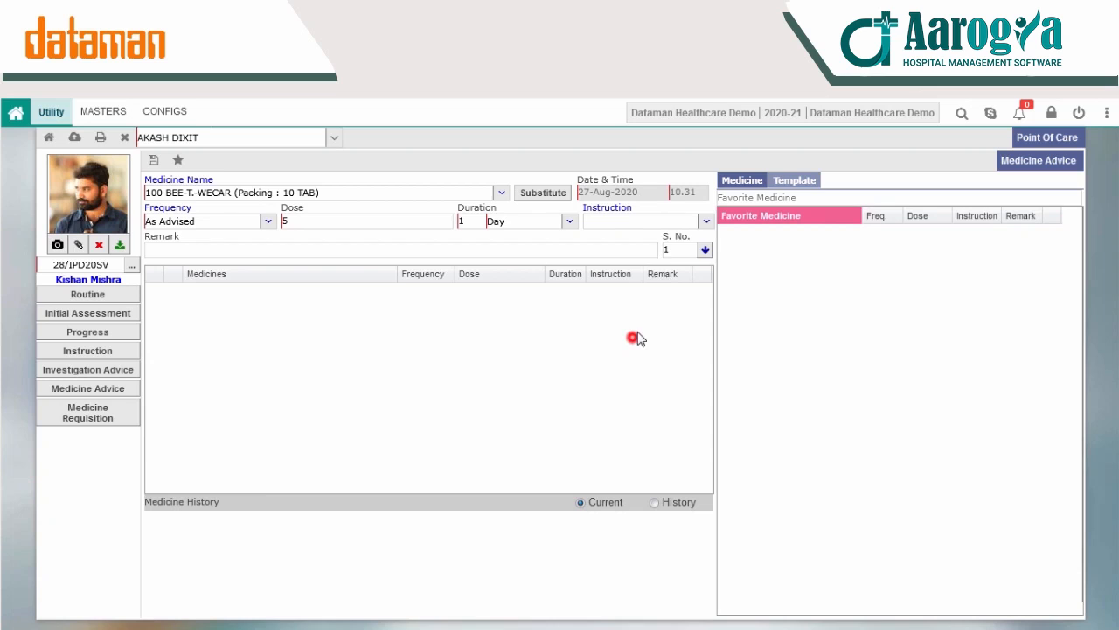
pyautogui.click(706, 250)
pyautogui.click(436, 335)
# Step: Add 4QUIN-E/O-ENTOD (Packing : 5 GM) to the medicine advice with frequency As Advised and dose 5
pyautogui.click(500, 193)
pyautogui.click(293, 313)
pyautogui.click(267, 221)
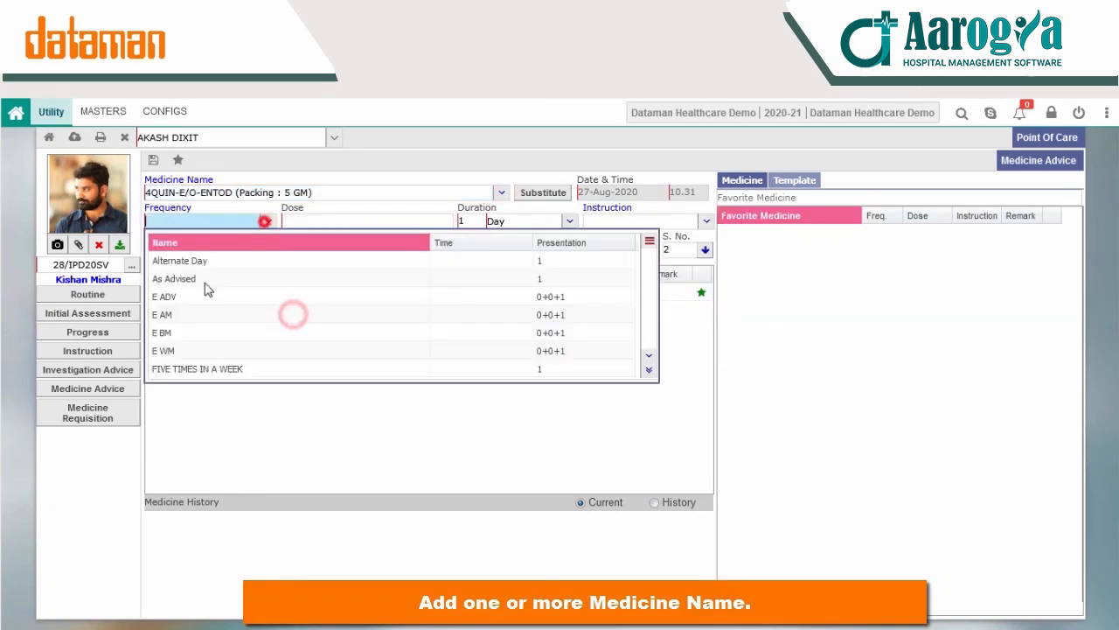
pyautogui.click(202, 277)
pyautogui.click(448, 220)
pyautogui.click(440, 246)
pyautogui.click(706, 250)
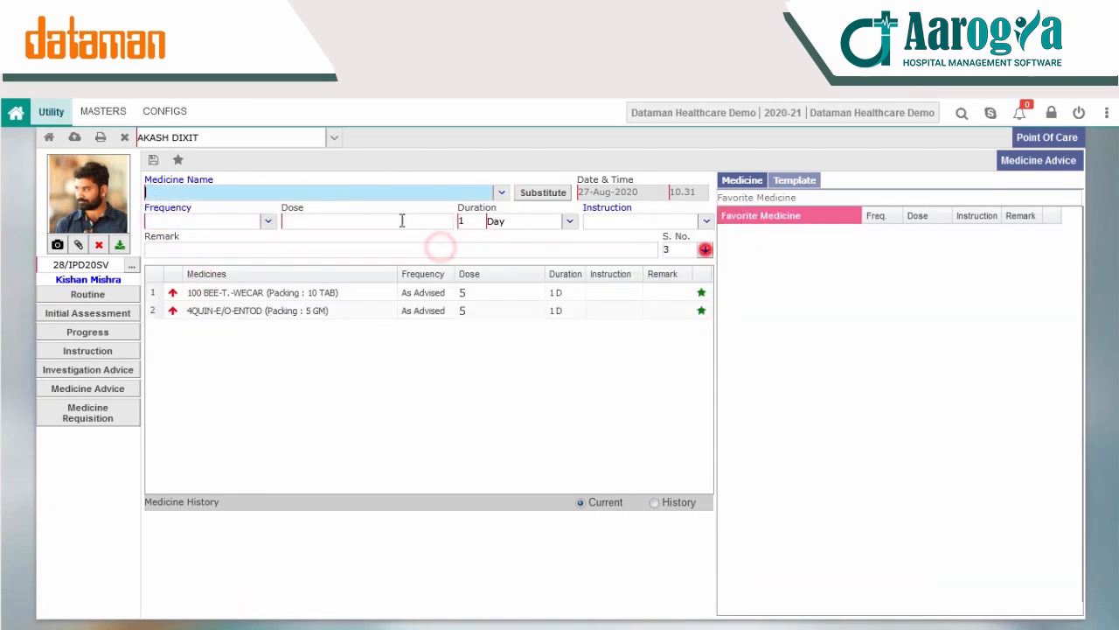
# Step: Add A-PLUS GOLD-C.-DOMAG (Packing : 10 TAB) with frequency As Advised and dose 5, and save the medicine advice
pyautogui.click(500, 192)
pyautogui.click(197, 339)
pyautogui.click(267, 221)
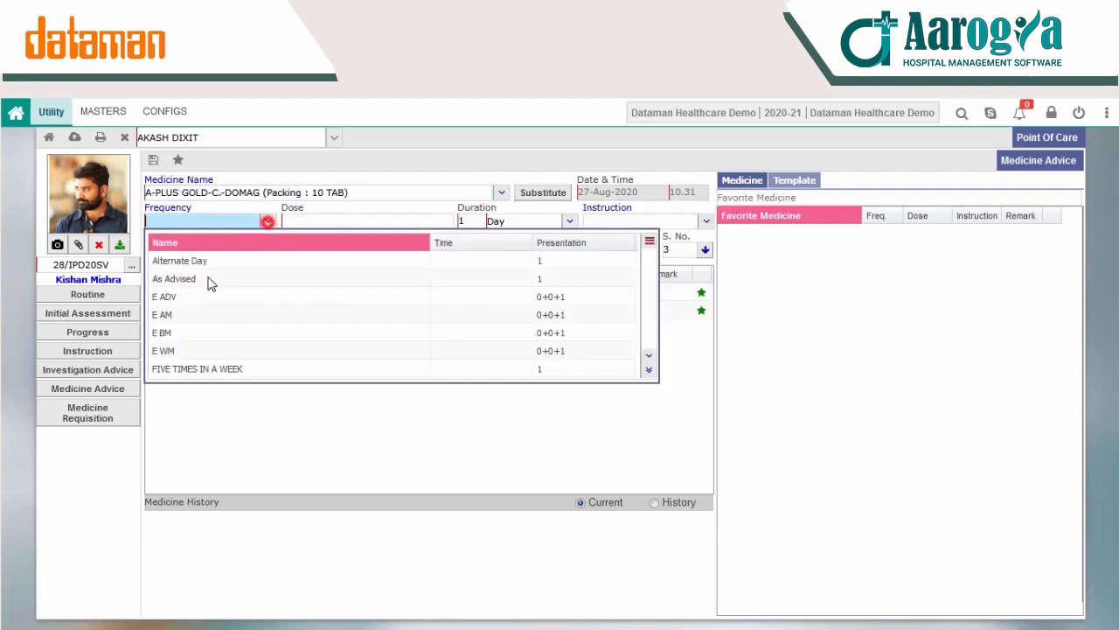
pyautogui.click(205, 278)
pyautogui.click(434, 222)
pyautogui.click(705, 250)
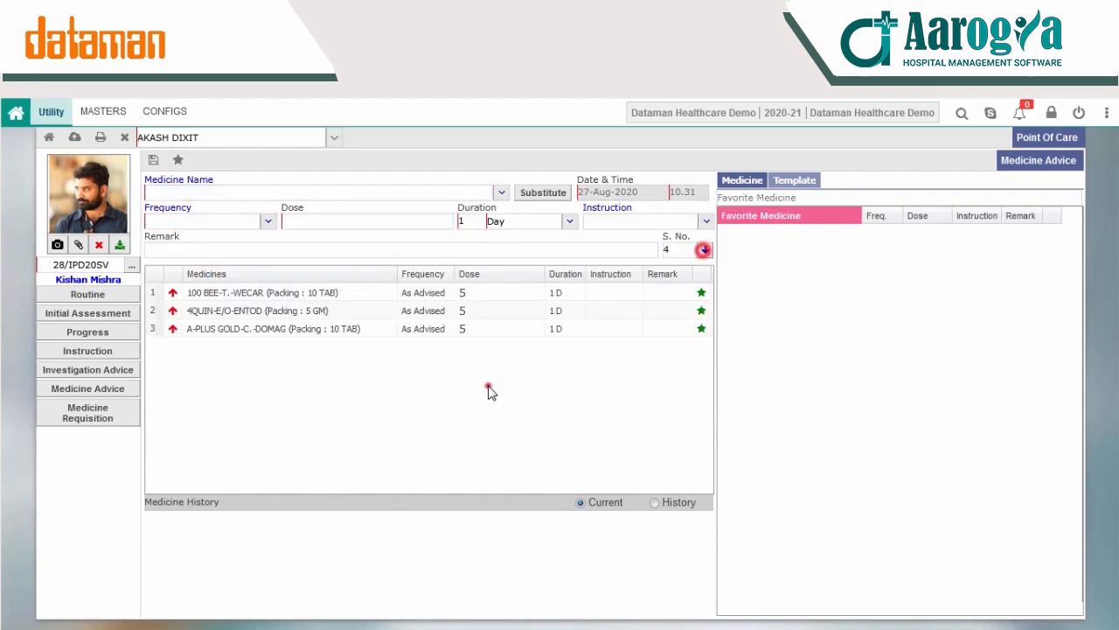
pyautogui.click(152, 160)
pyautogui.click(528, 395)
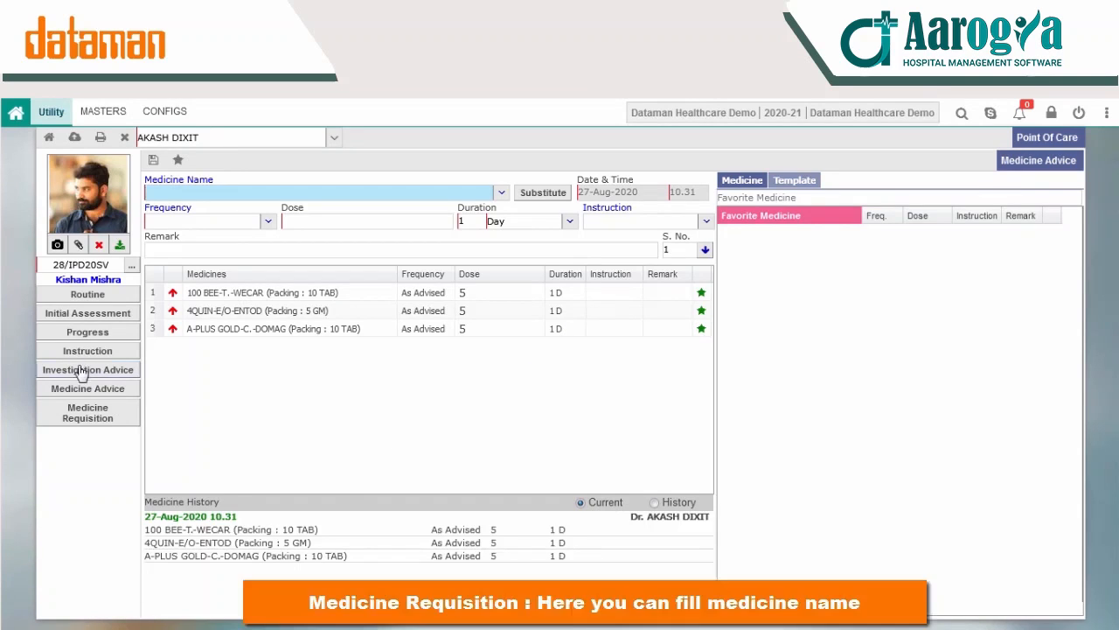
# Step: Open Medicine Requisition, choose the requisitioning staff member, and add 100 BEE-T.-WECAR (Packing : 10 TAB) with quantity 1
pyautogui.click(92, 418)
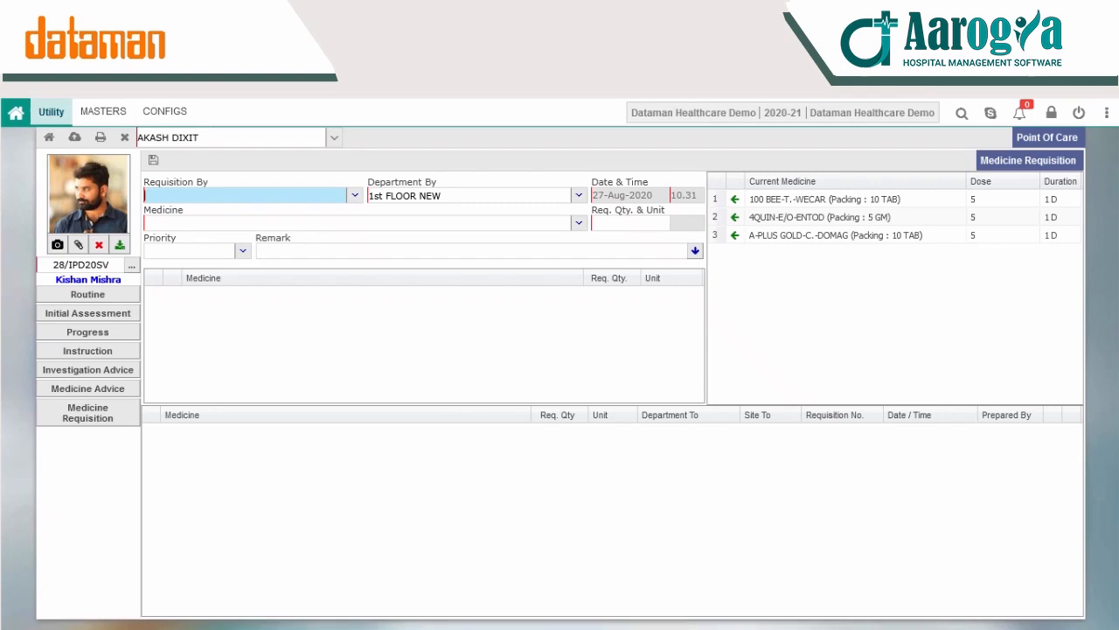
pyautogui.click(354, 196)
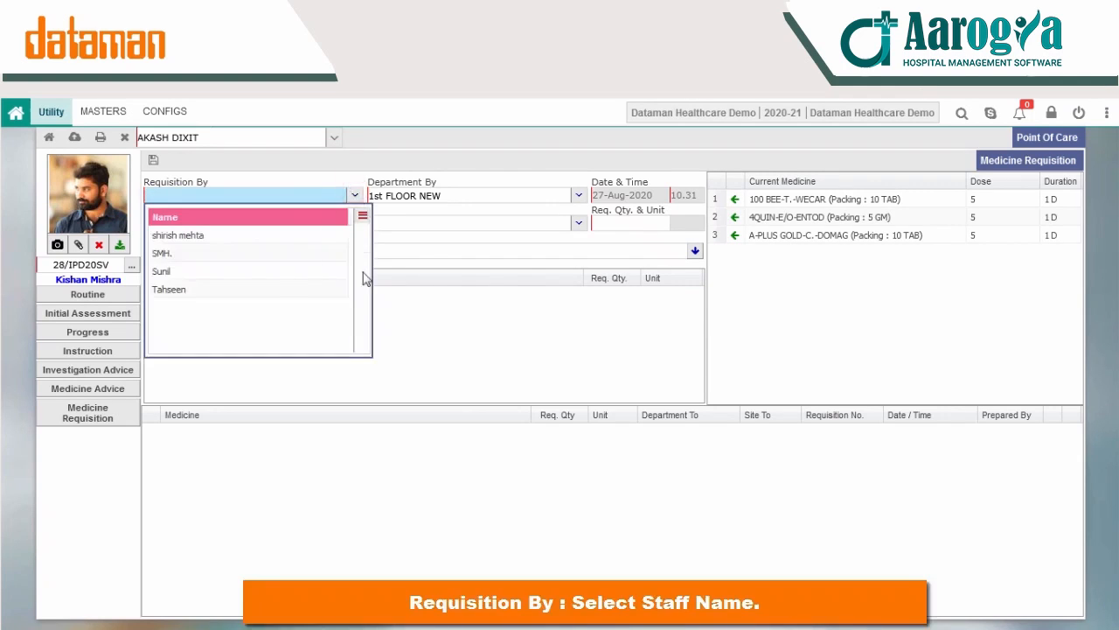
pyautogui.click(189, 236)
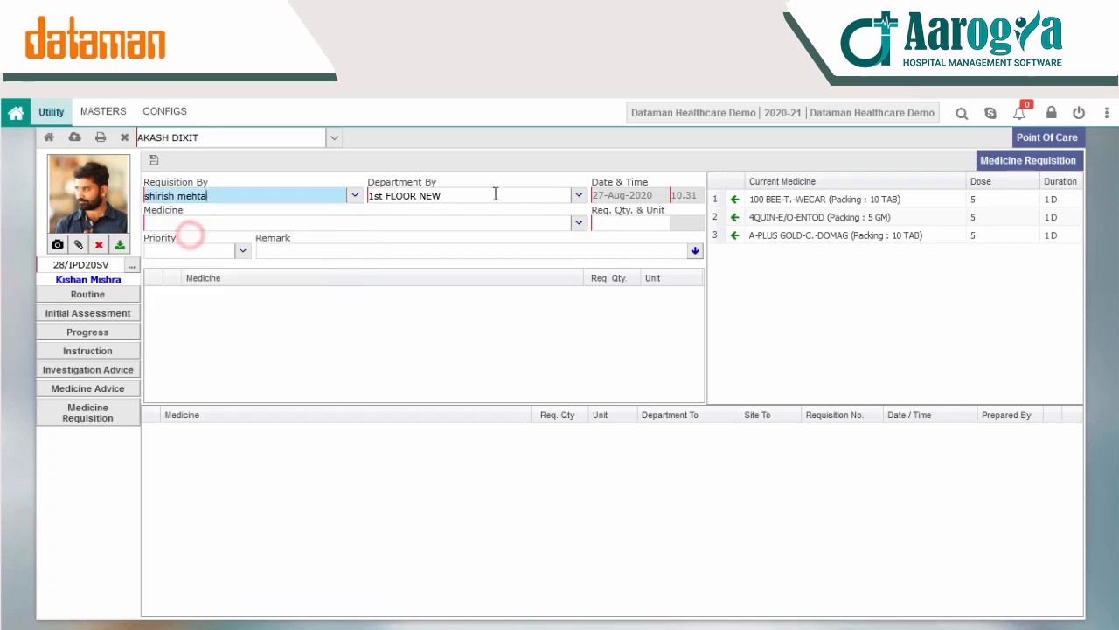
pyautogui.click(578, 225)
pyautogui.click(213, 262)
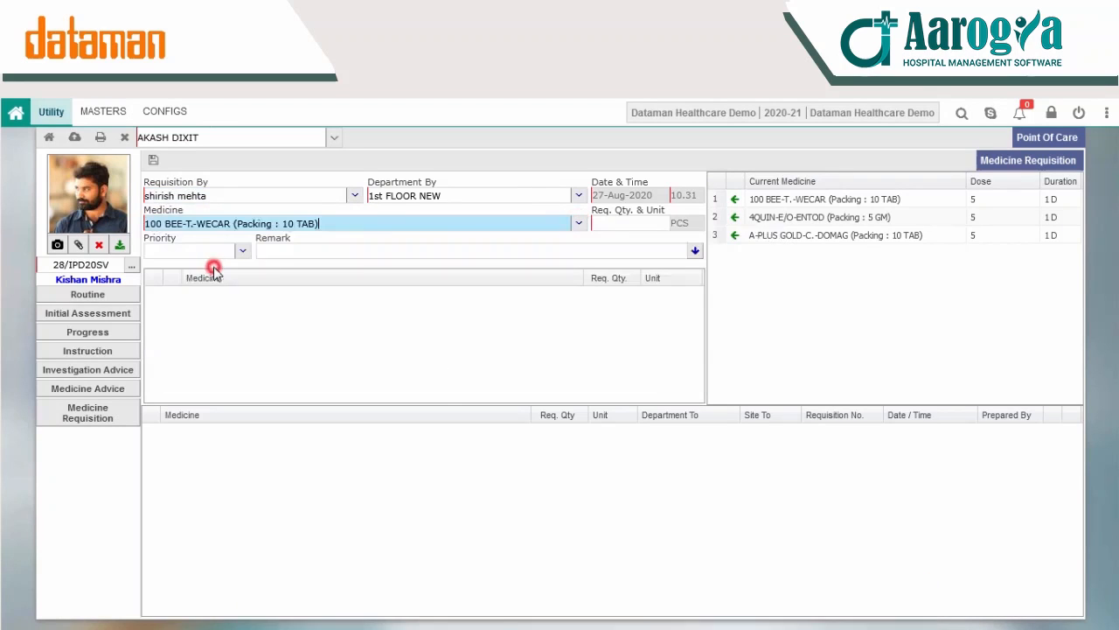
pyautogui.click(643, 223)
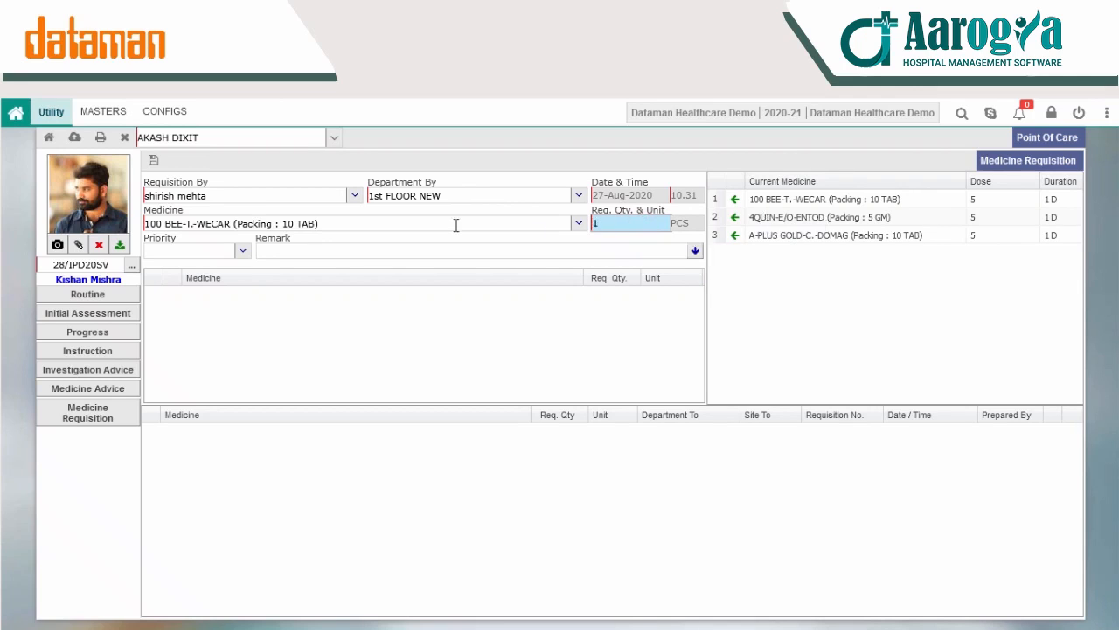
pyautogui.click(696, 250)
# Step: Try to add 100 BEE-T.-WECAR from the current medicines to the requisition again with quantity 5
pyautogui.click(779, 217)
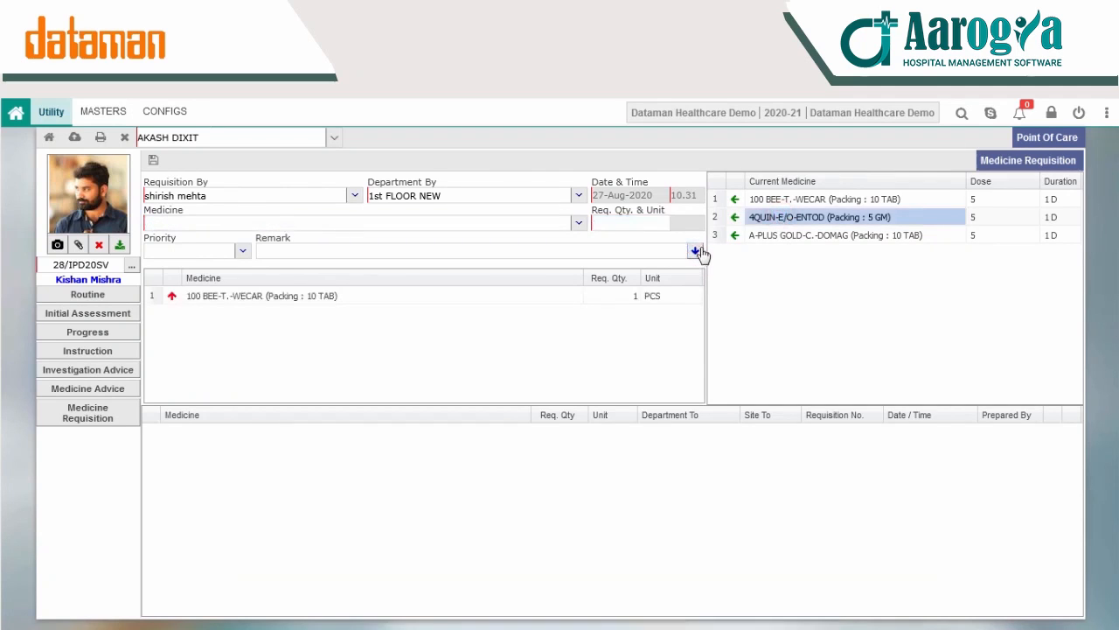
pyautogui.click(735, 217)
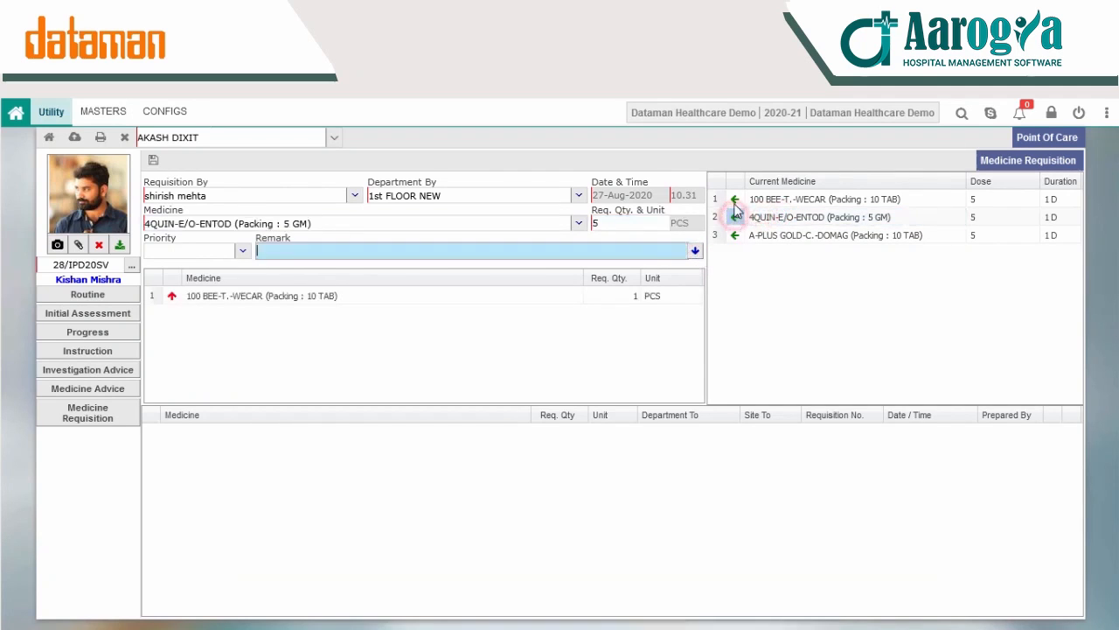
pyautogui.click(735, 200)
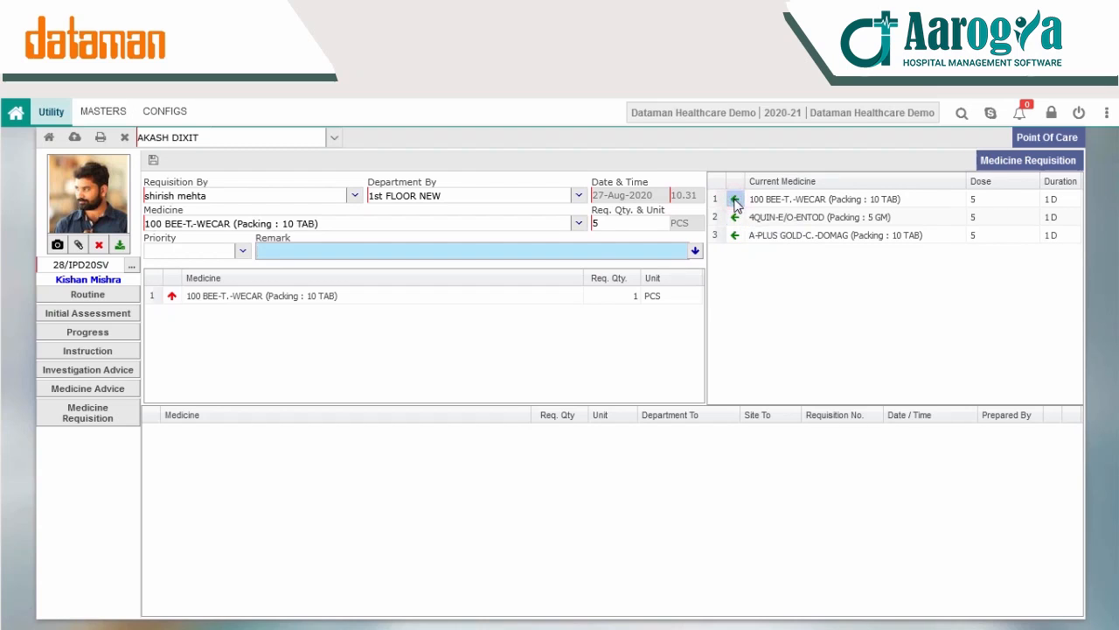
pyautogui.click(695, 251)
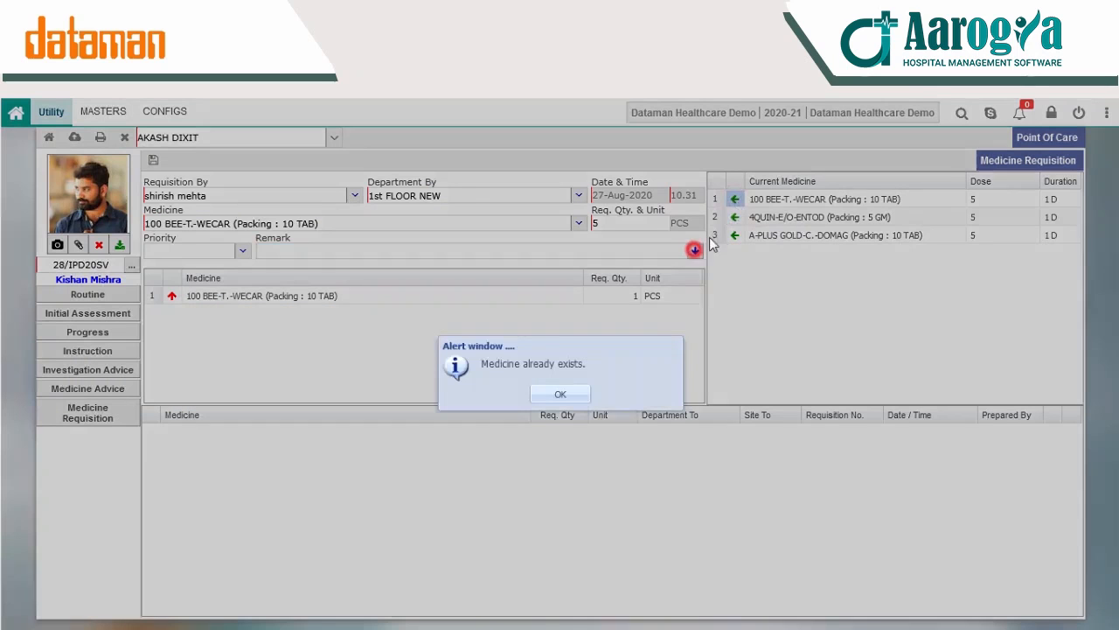
pyautogui.click(557, 393)
# Step: Save the medicine requisition for 100 BEE-T.-WECAR (Packing : 10 TAB) and confirm the save
pyautogui.click(154, 161)
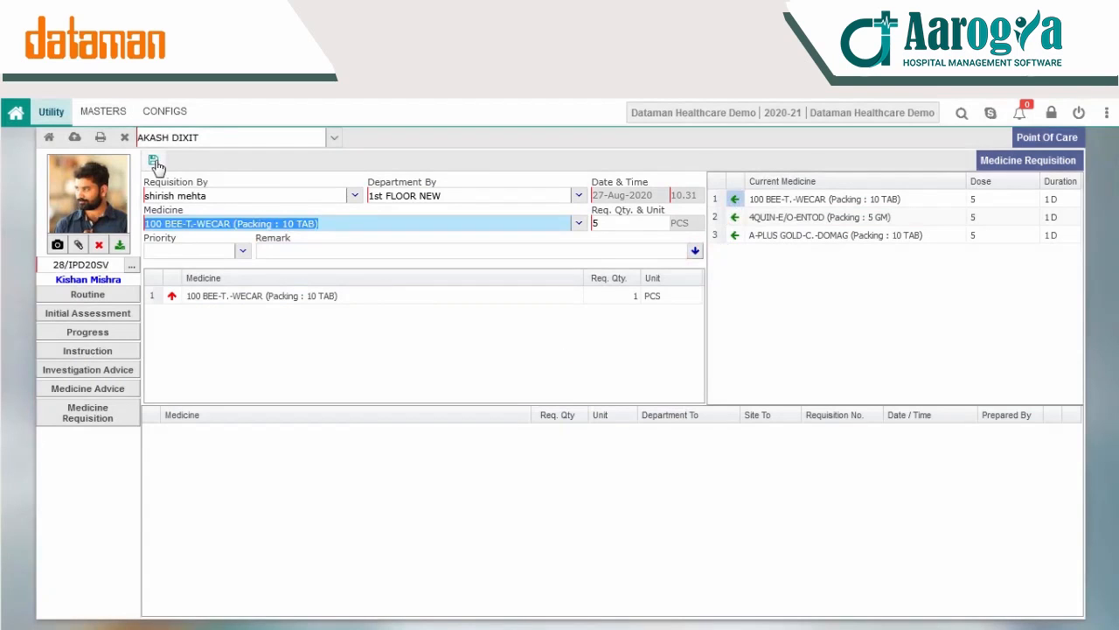
pyautogui.click(532, 396)
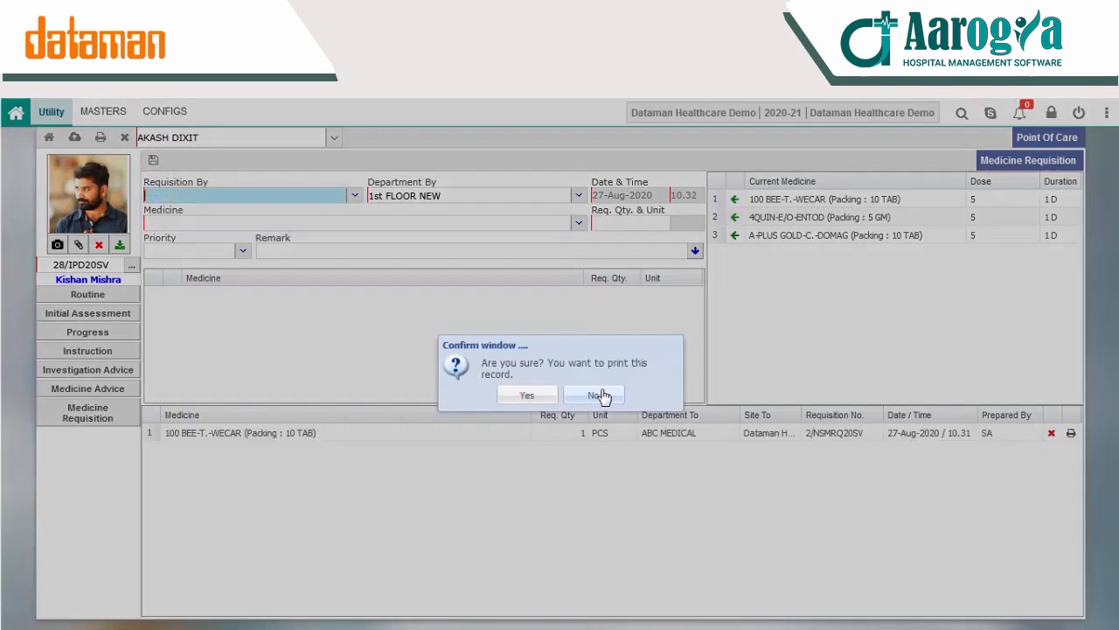
pyautogui.click(601, 396)
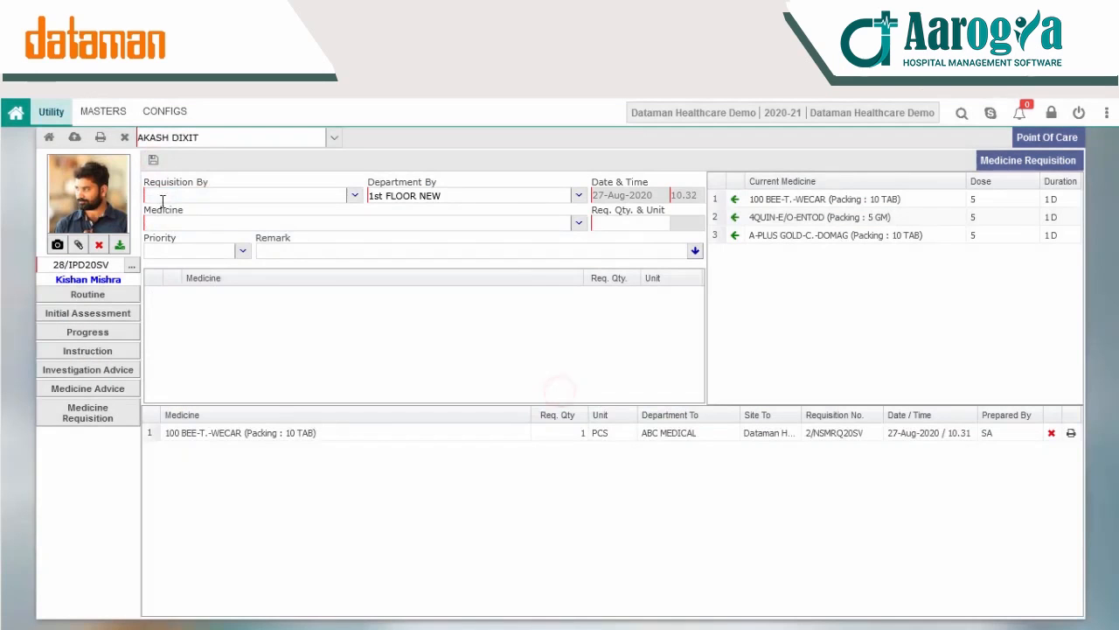
# Step: Open the patient's Medication Chart from the print options and examine the listed medicines, doses and durations
pyautogui.click(100, 138)
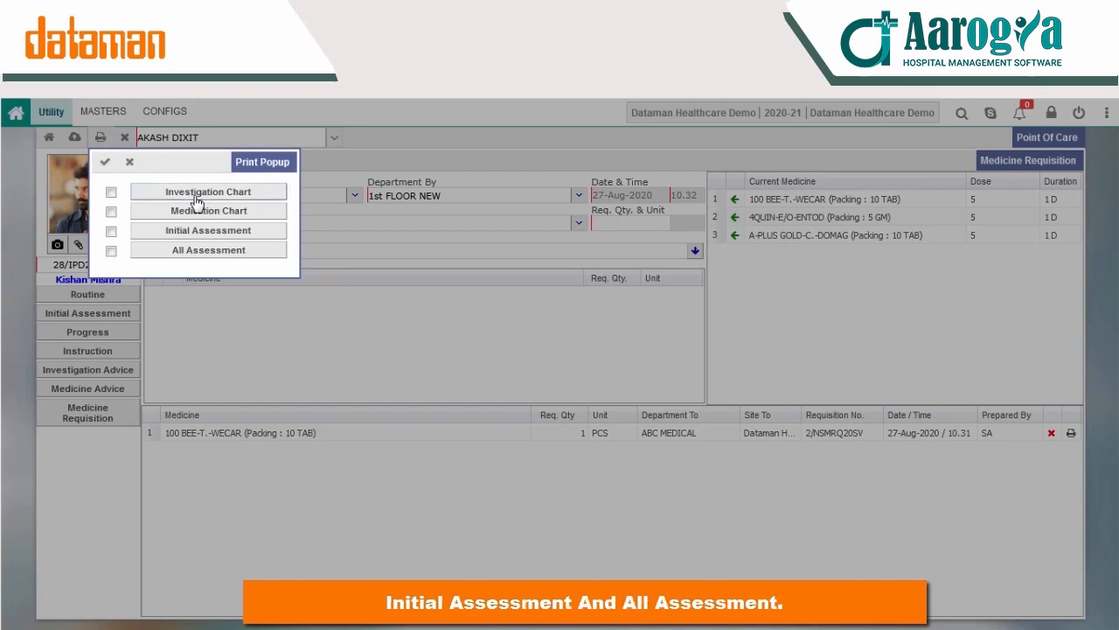
pyautogui.click(219, 213)
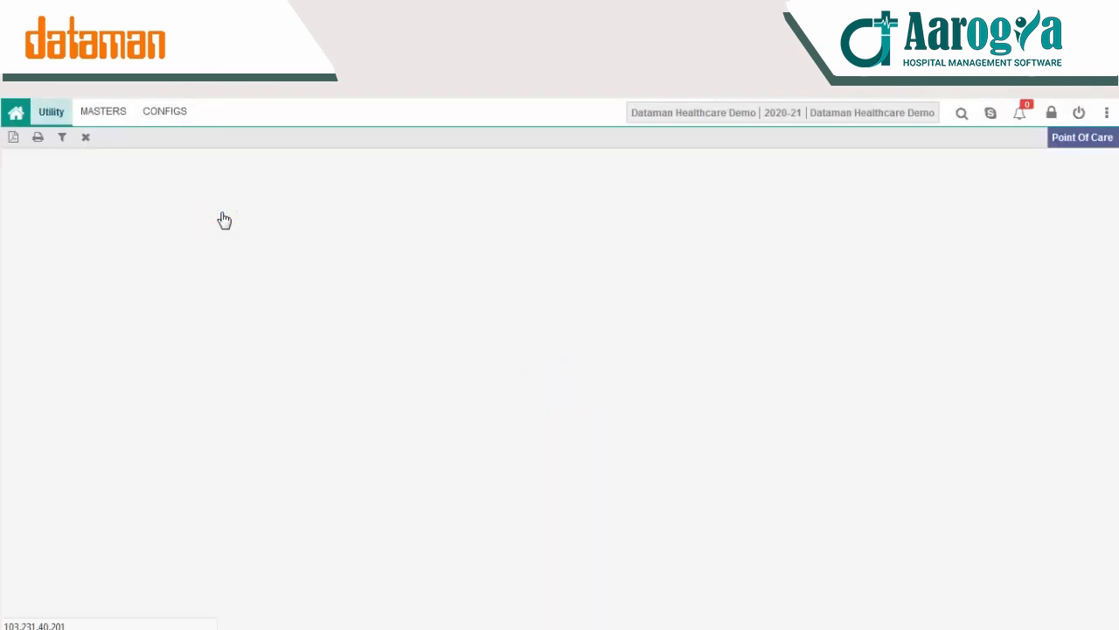
pyautogui.click(335, 459)
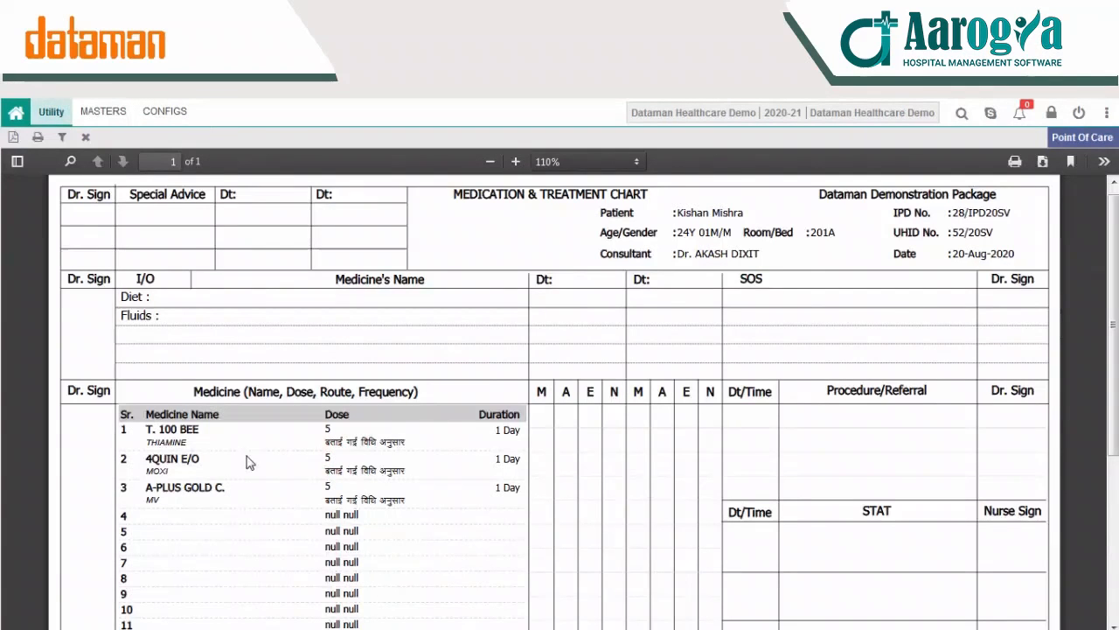
pyautogui.scroll(-3, 245, 460)
pyautogui.scroll(1, 329, 468)
pyautogui.scroll(3, 330, 468)
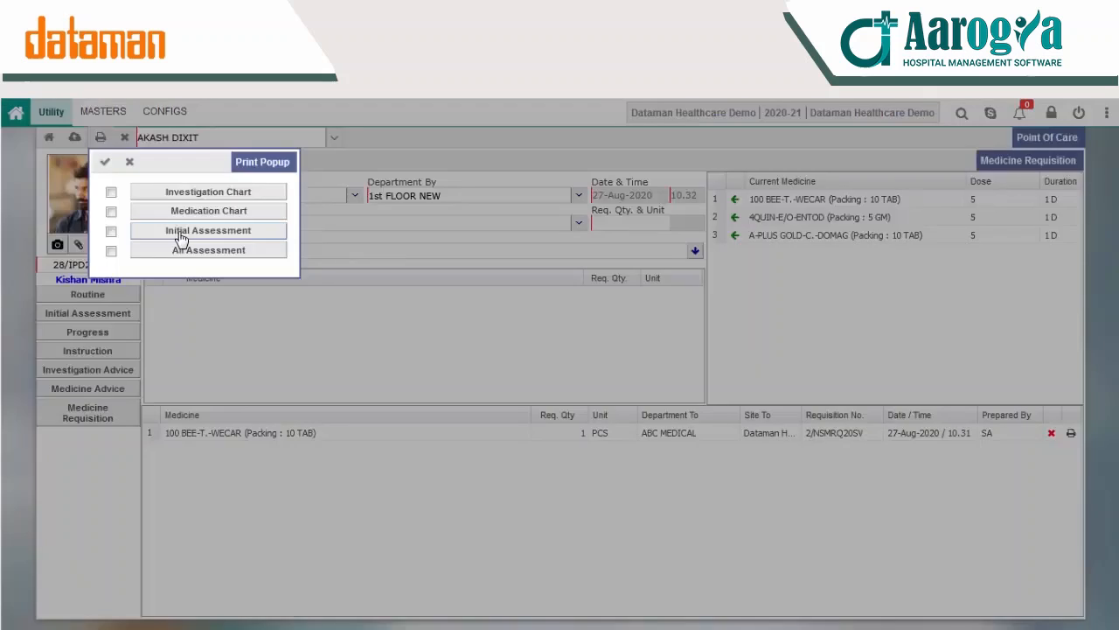
# Step: View the patient's Initial Assessment printout and the All Assessment printout, examining each report down the page
pyautogui.click(180, 235)
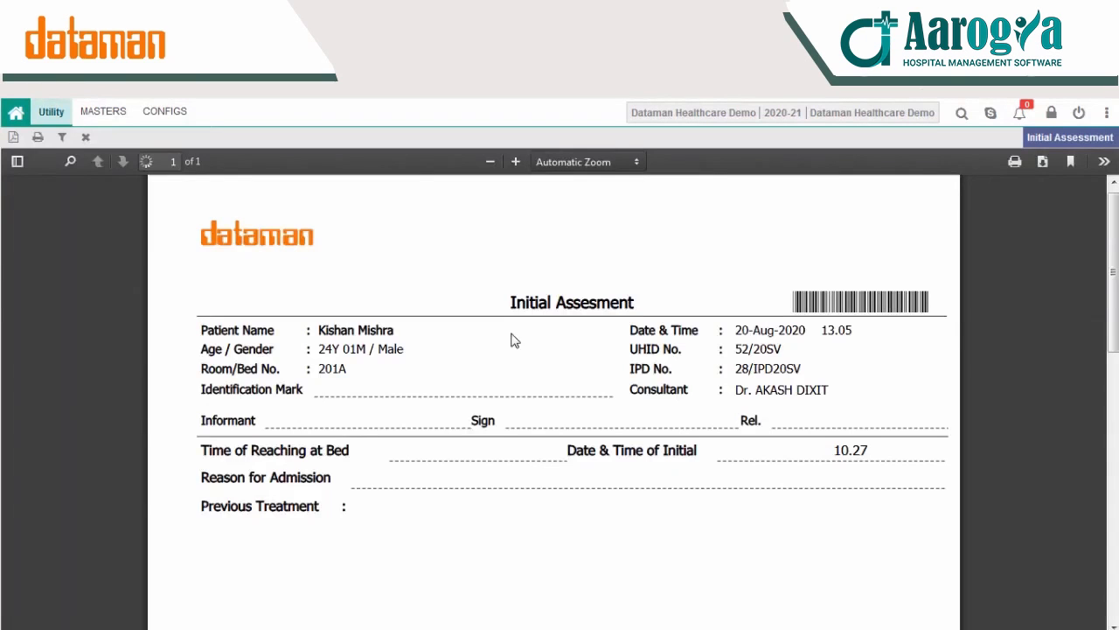
pyautogui.scroll(-5, 467, 385)
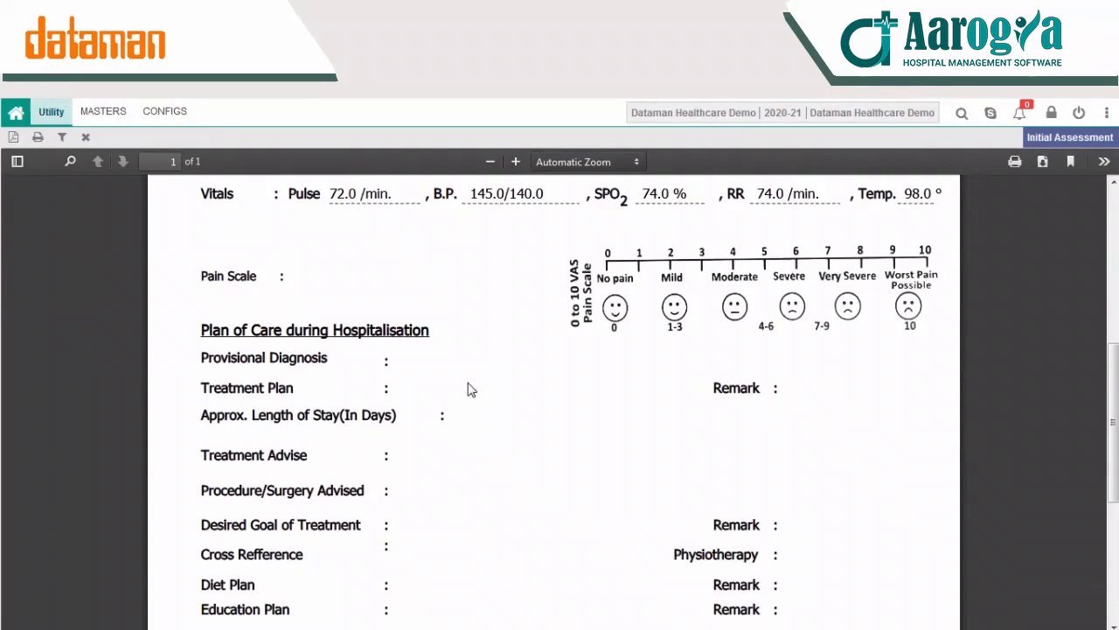
pyautogui.scroll(3, 525, 372)
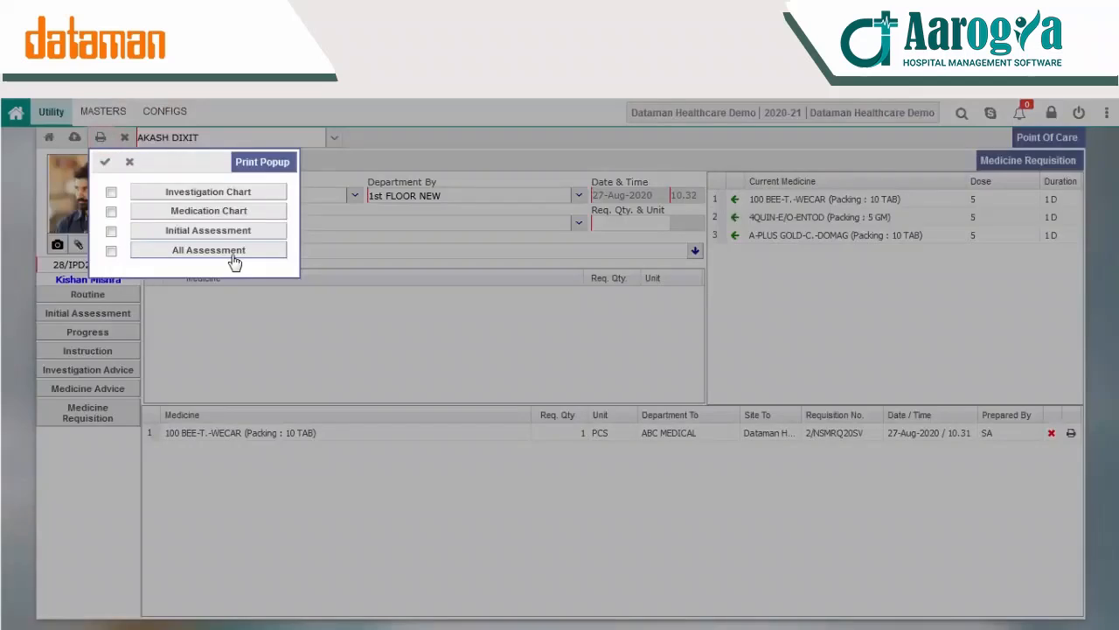
pyautogui.click(231, 256)
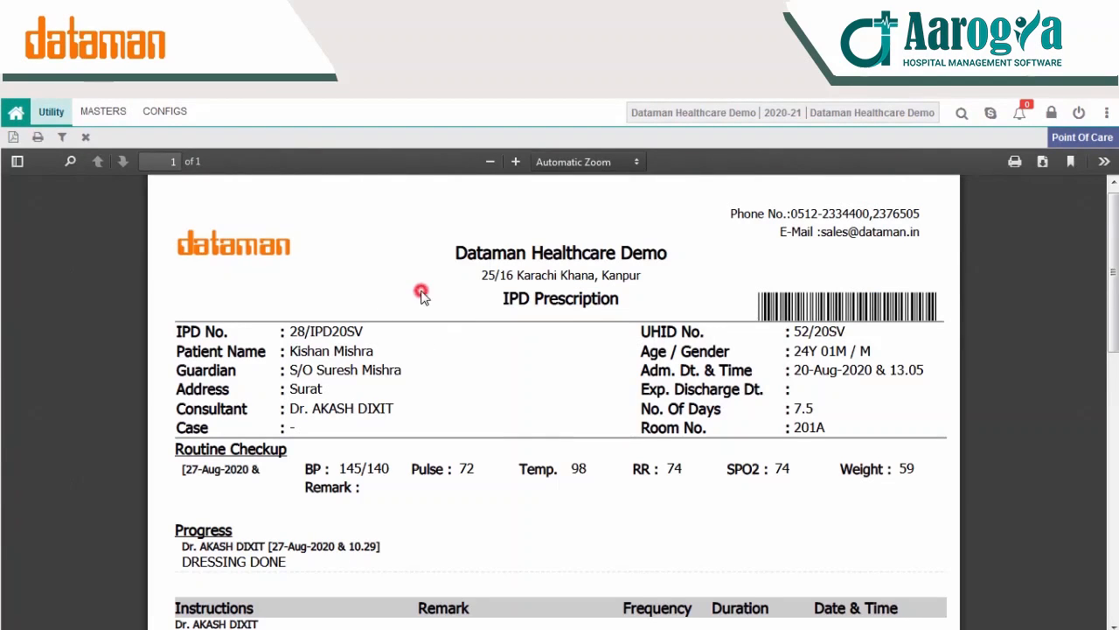
pyautogui.scroll(-5, 422, 297)
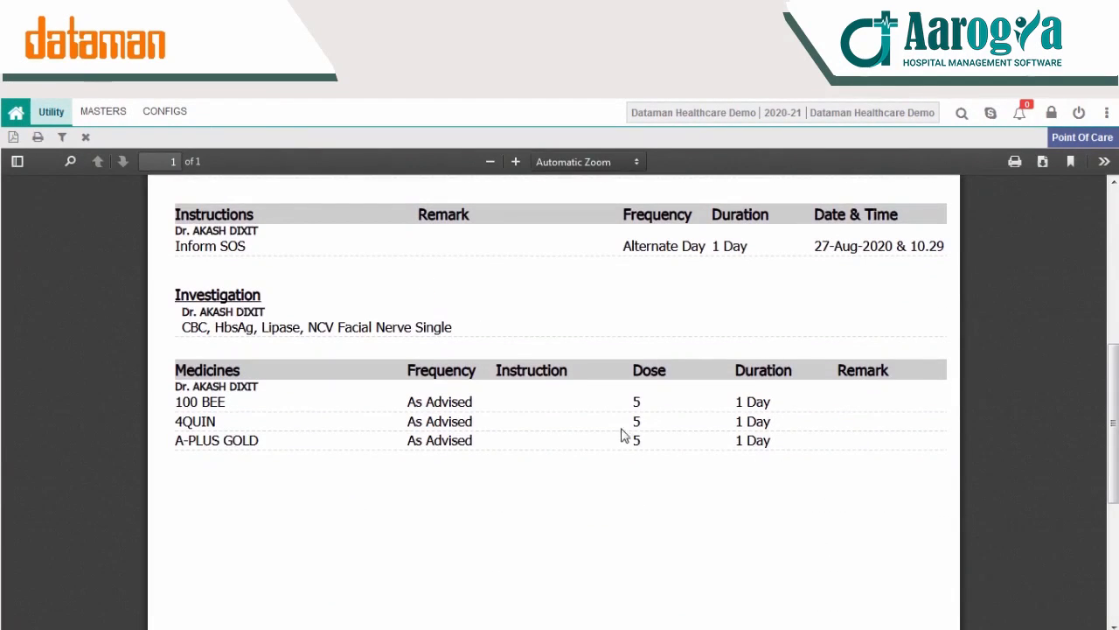